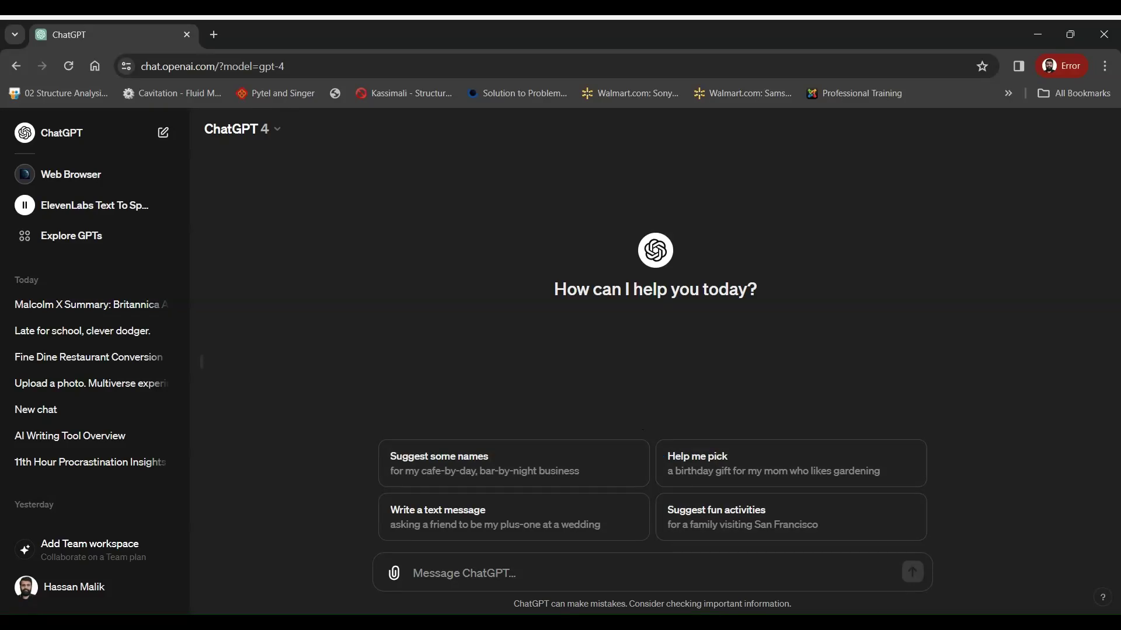
Step: Find the Web Browser GPT under By ChatGPT in Explore GPTs and open it in a new tab
click(691, 571)
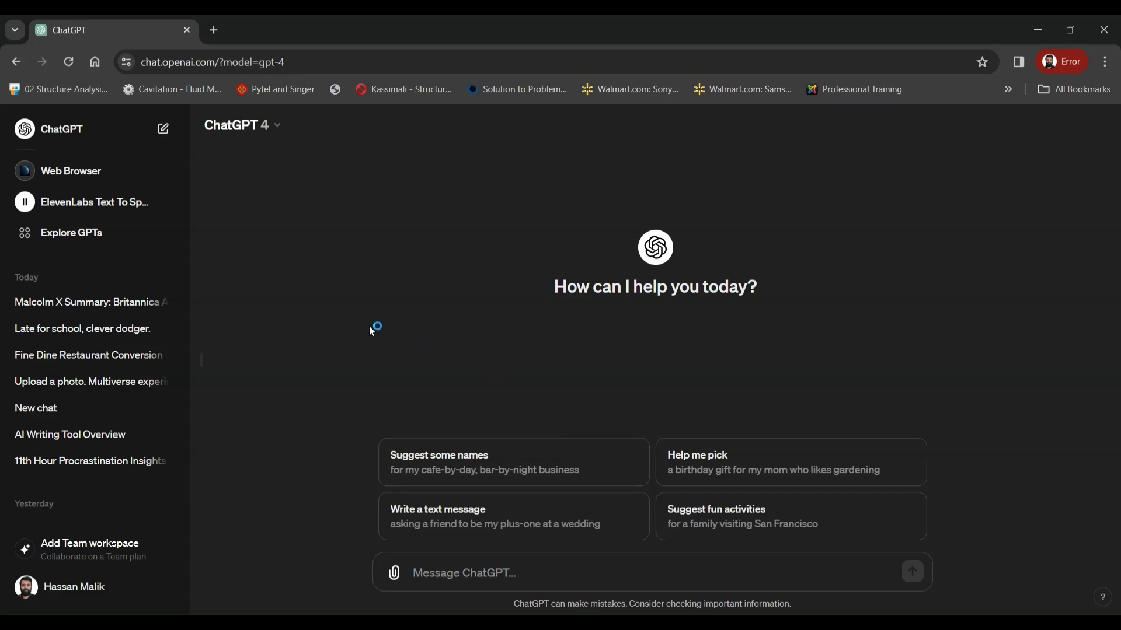
click(68, 234)
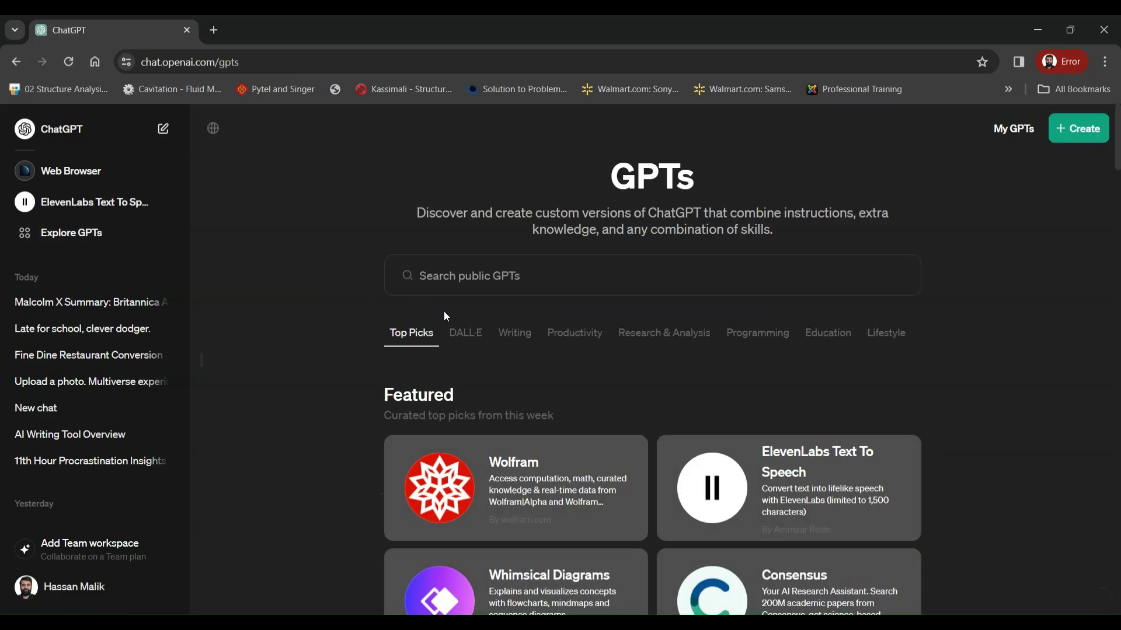
scroll(344, 412, down, 8)
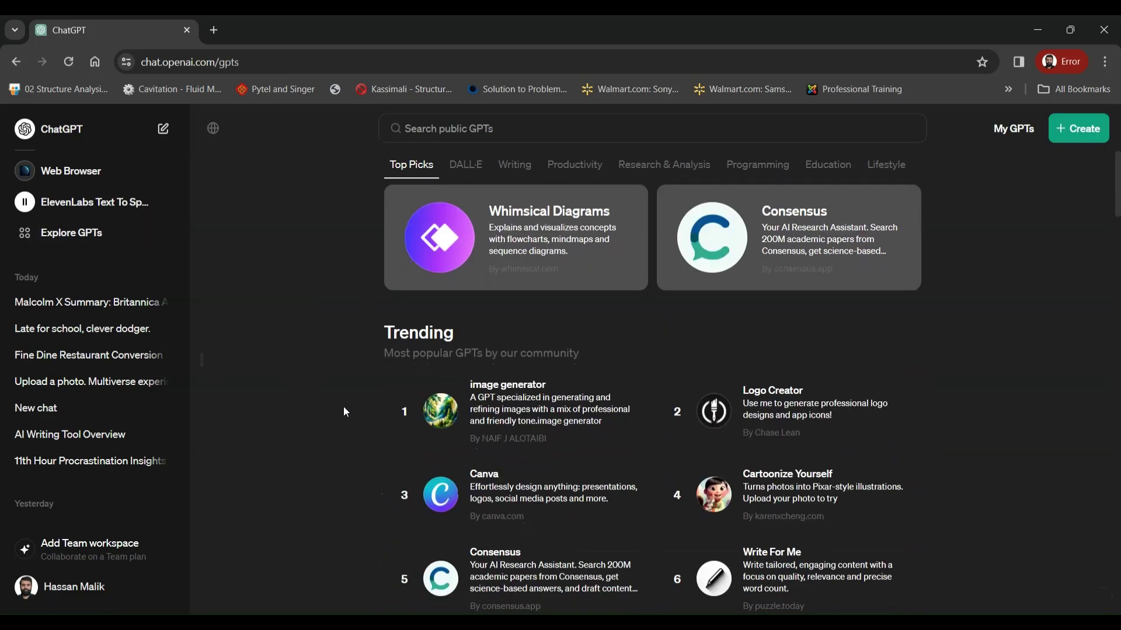
scroll(345, 412, down, 7)
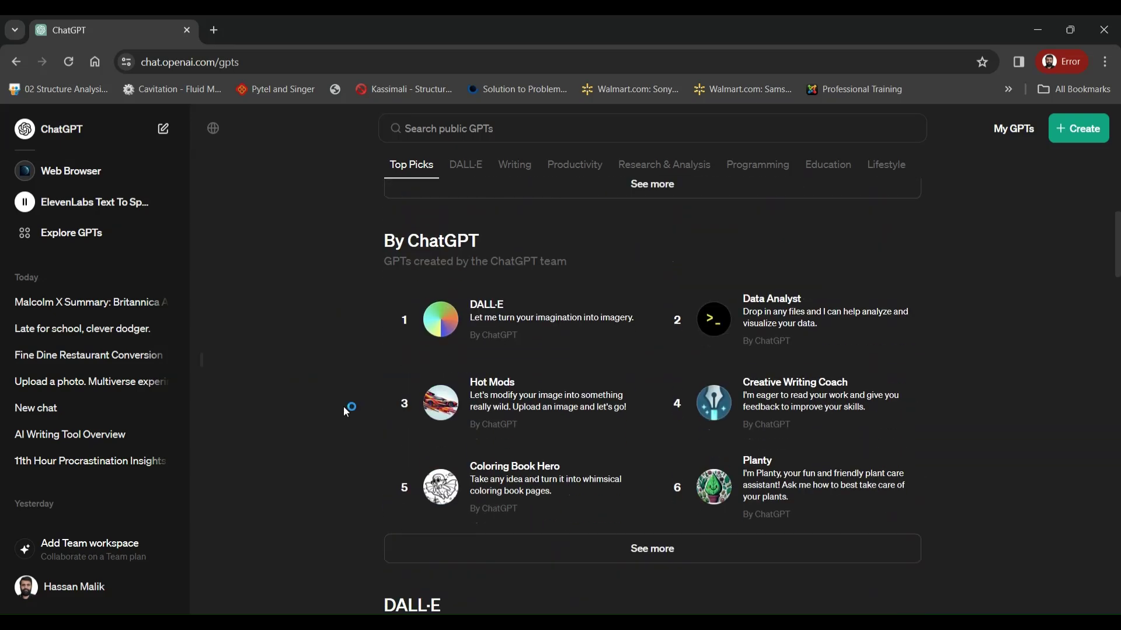
click(603, 467)
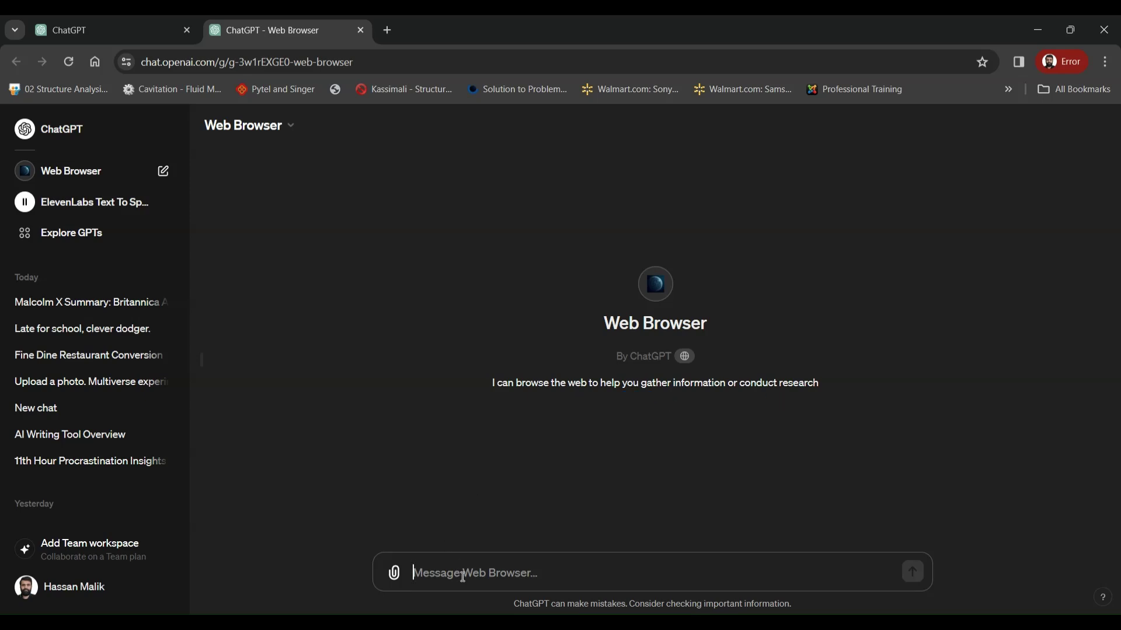
Step: Draft the message 'hey chat. can you please go through this article and summarize it in 150 words. Here is the link:'
text(hey c)
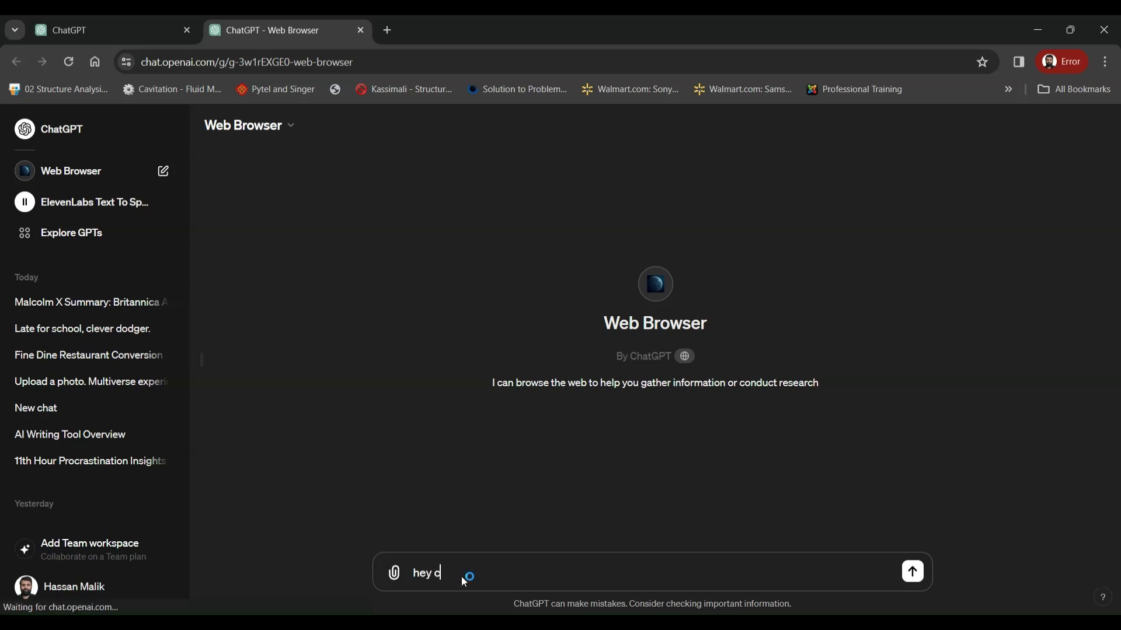
text(hat. can you pl)
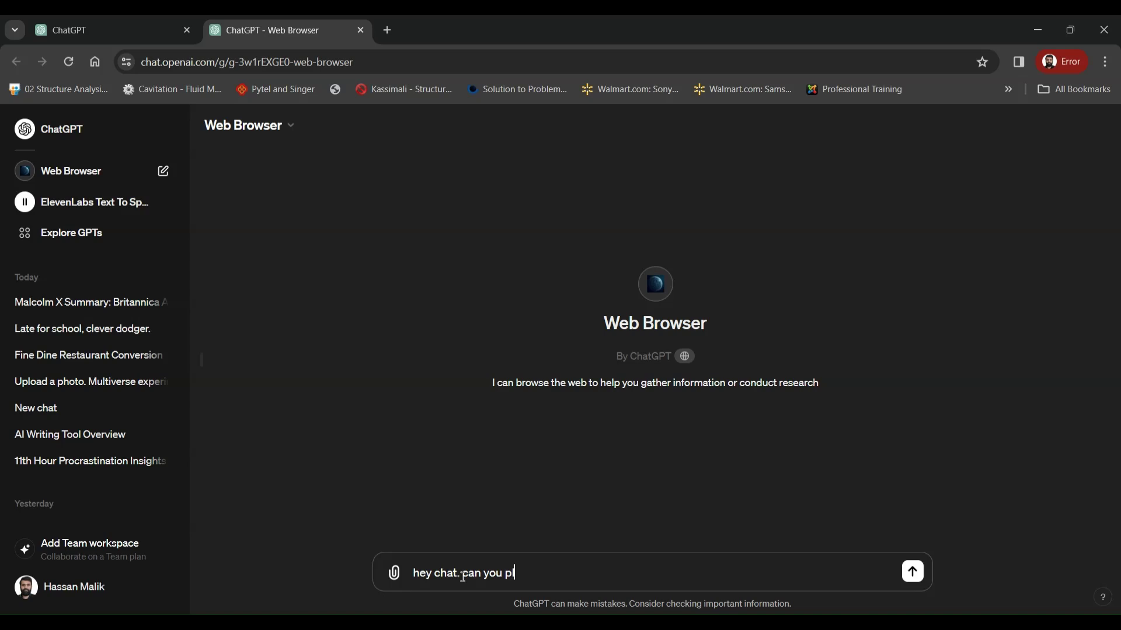
text(ease go through thi)
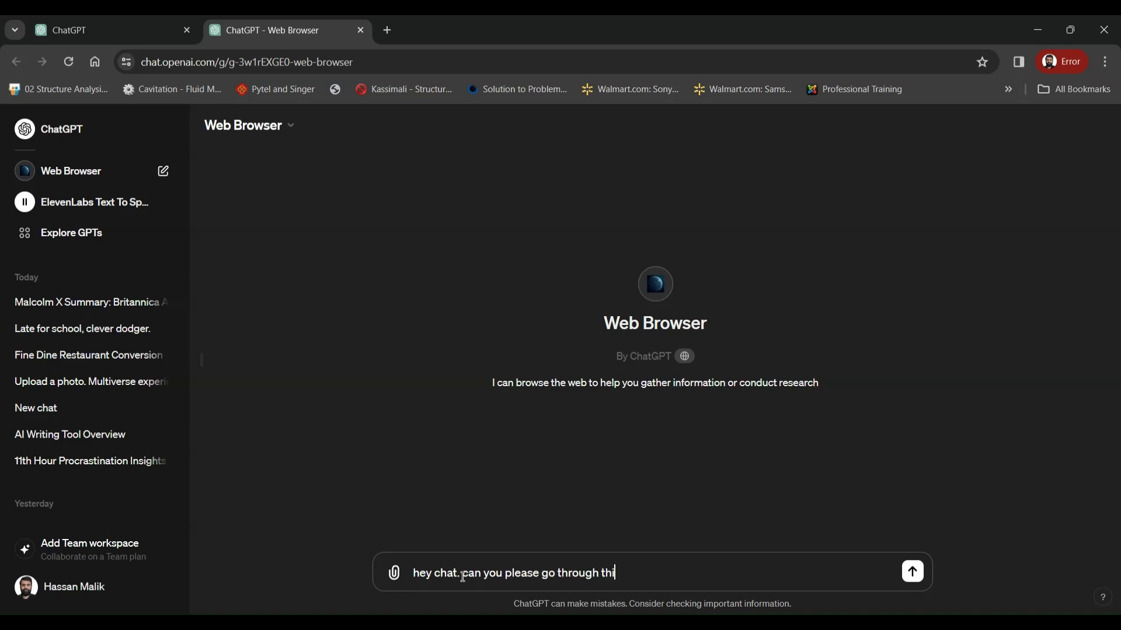
text(s article and summarize )
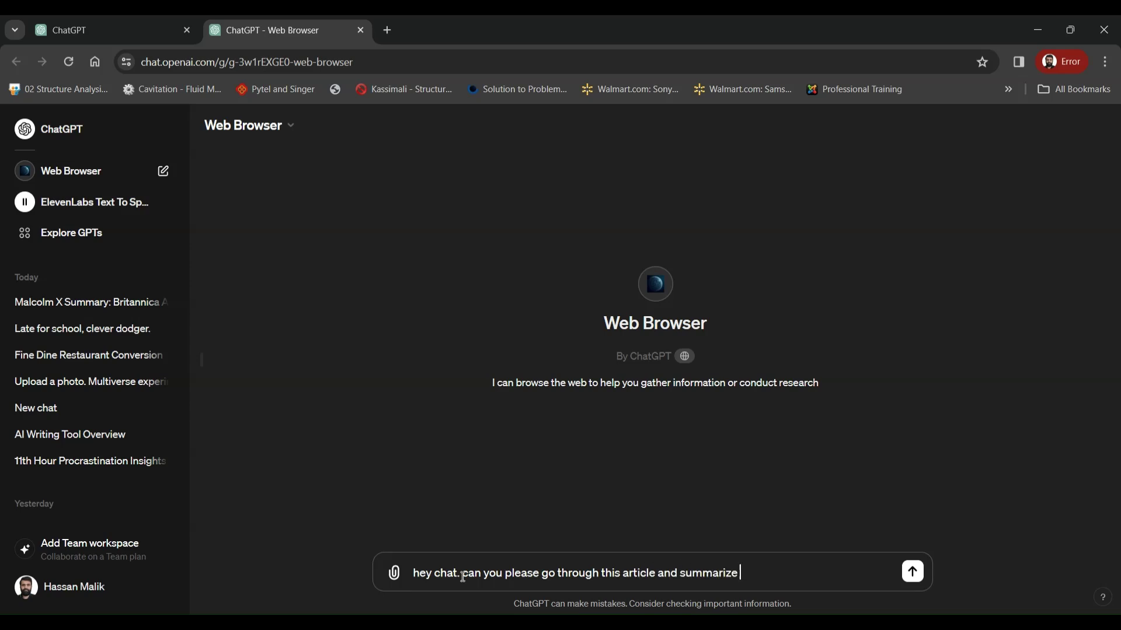
text(it in 150 words. Here is)
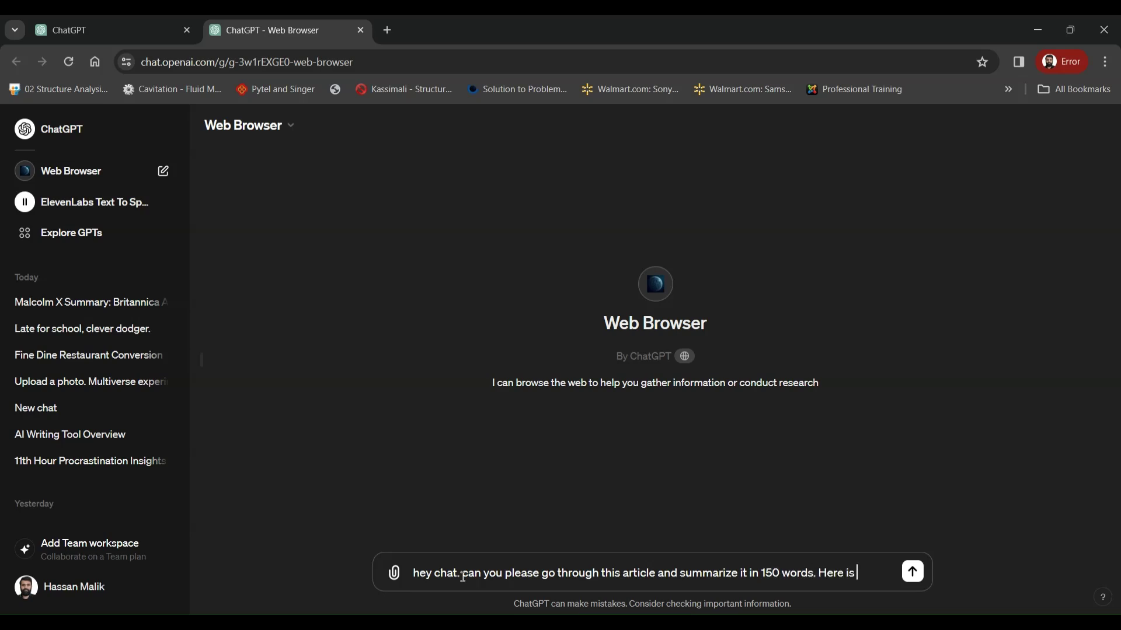
text( the link:)
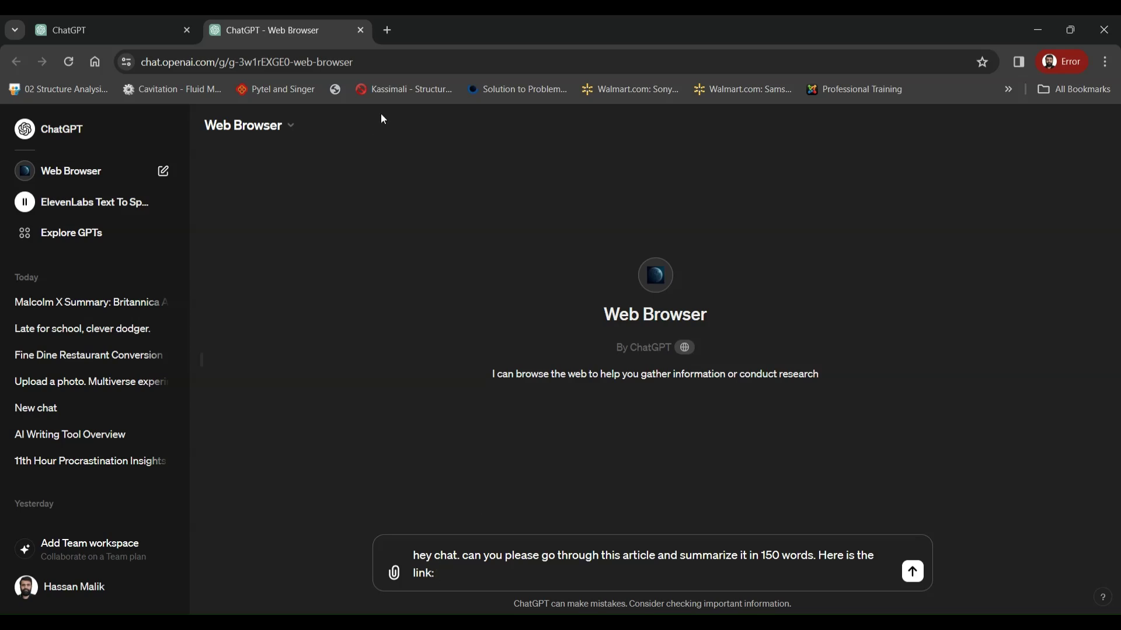
Step: Search Google for 'malcolm x britannica' in a new tab
click(387, 30)
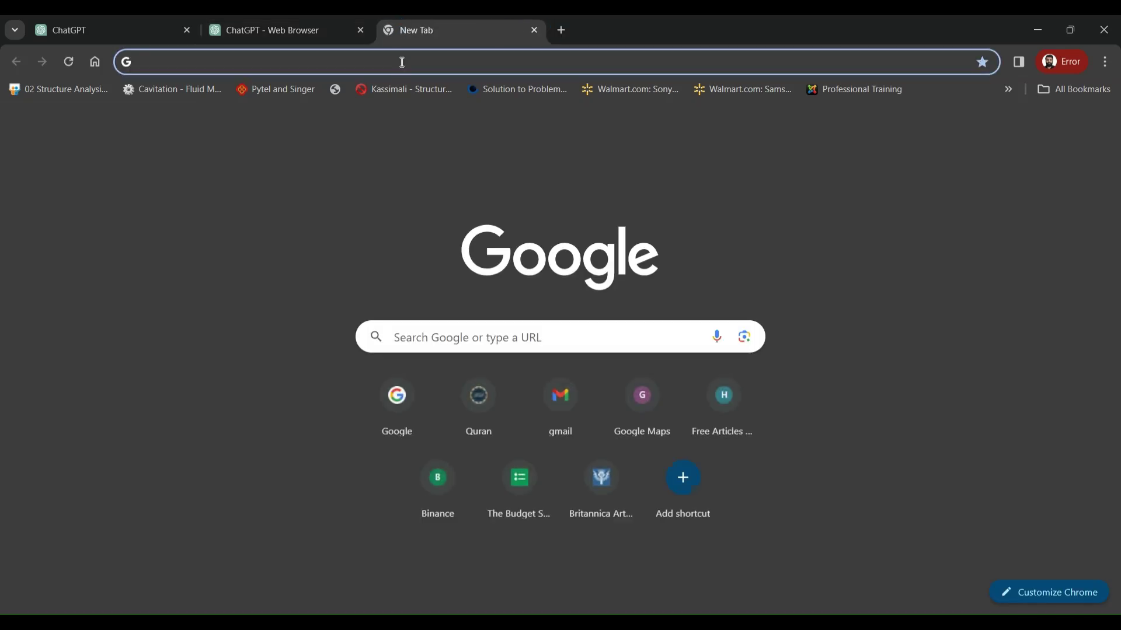
click(402, 61)
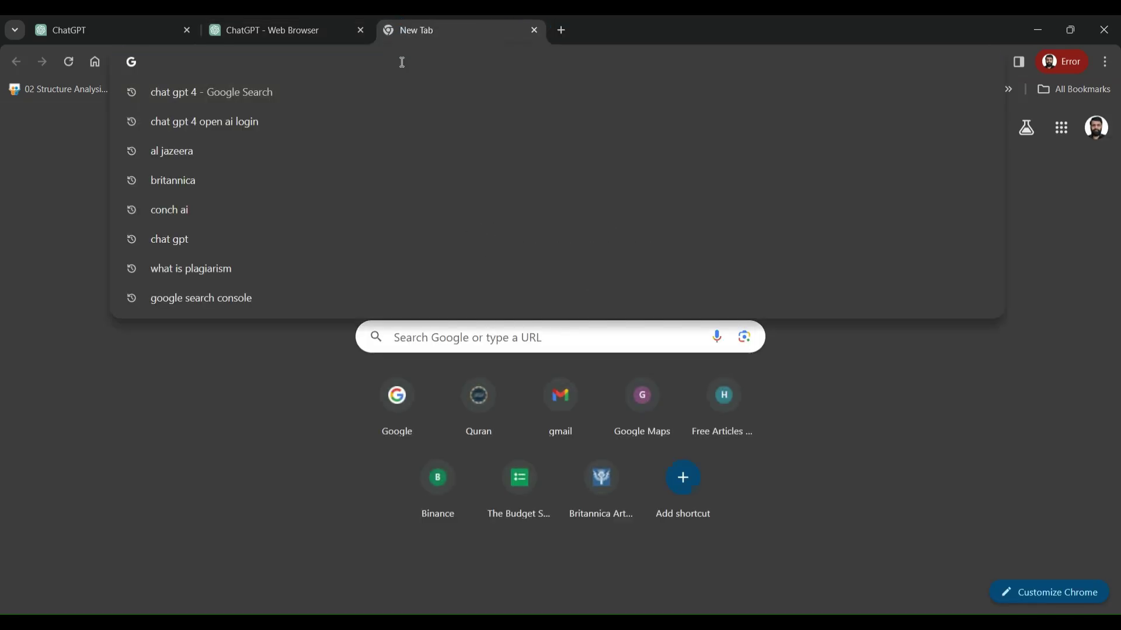
text(malcol)
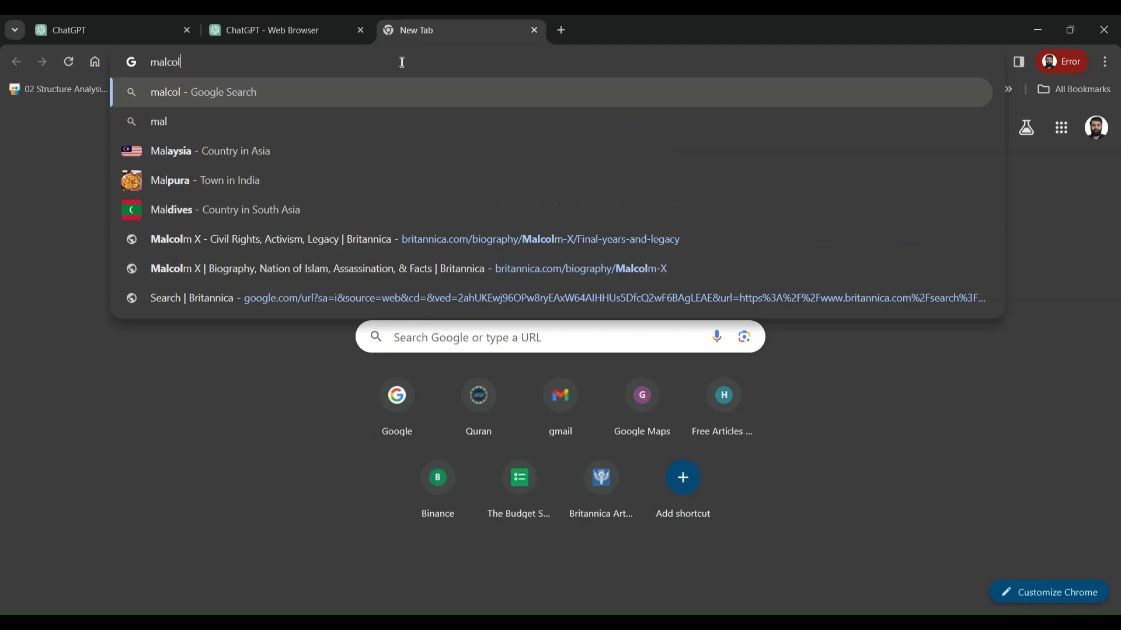
text(m x)
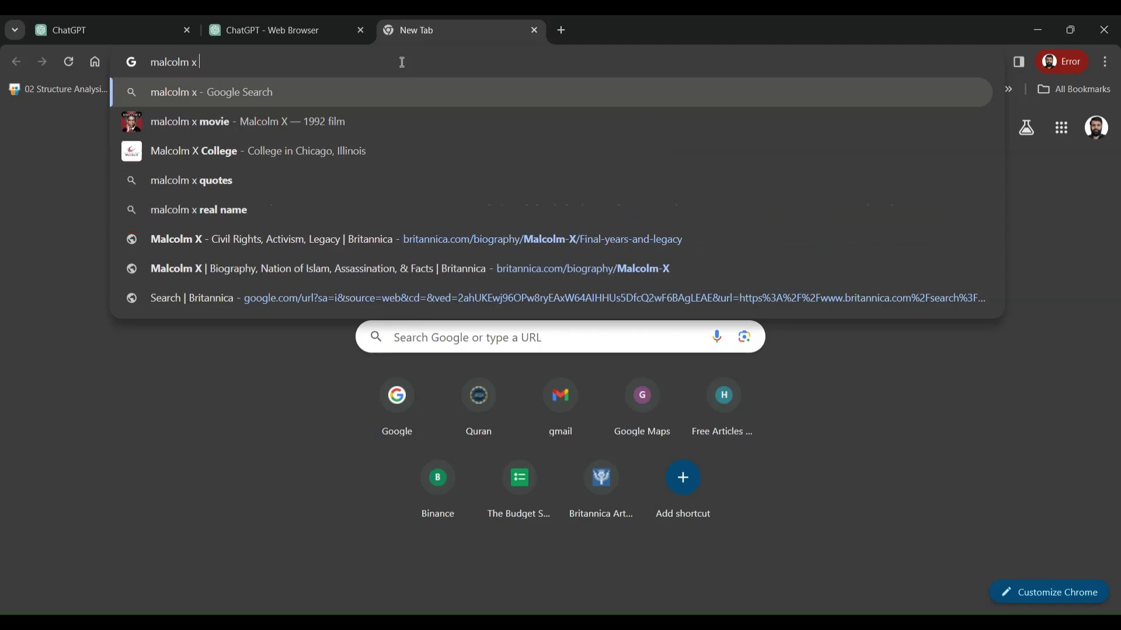
text( britannic)
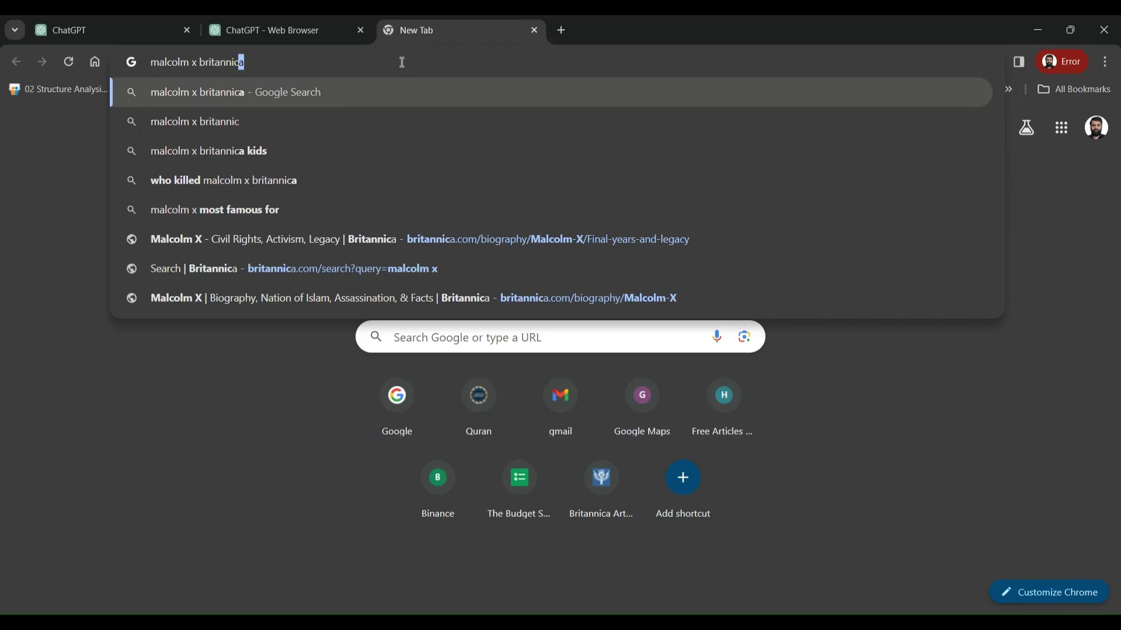
key(Return)
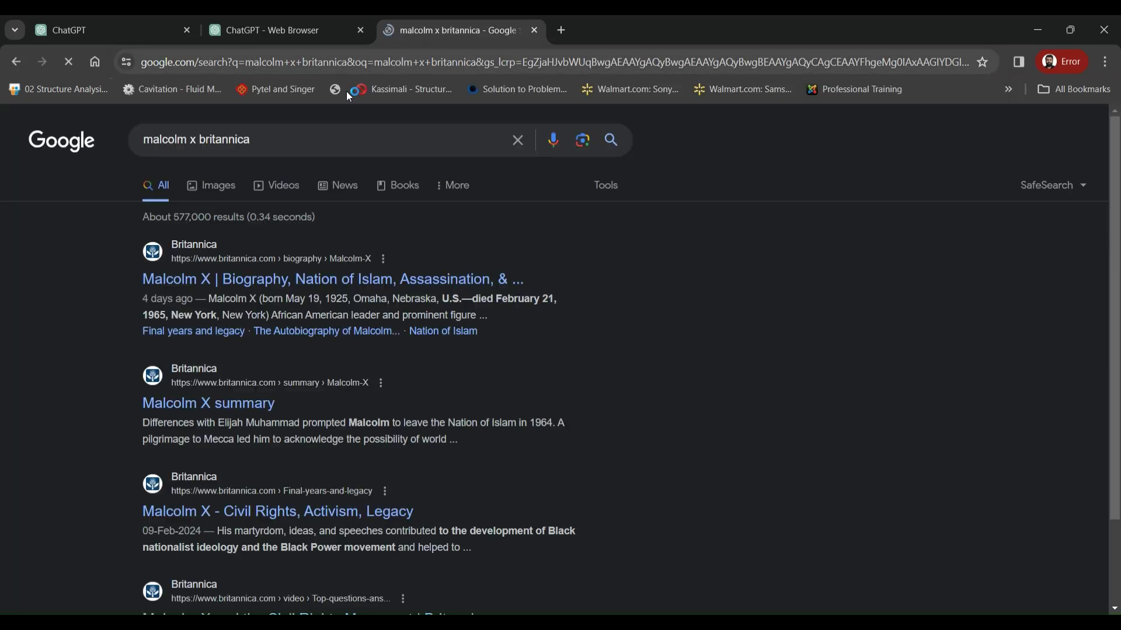
scroll(125, 287, down, 3)
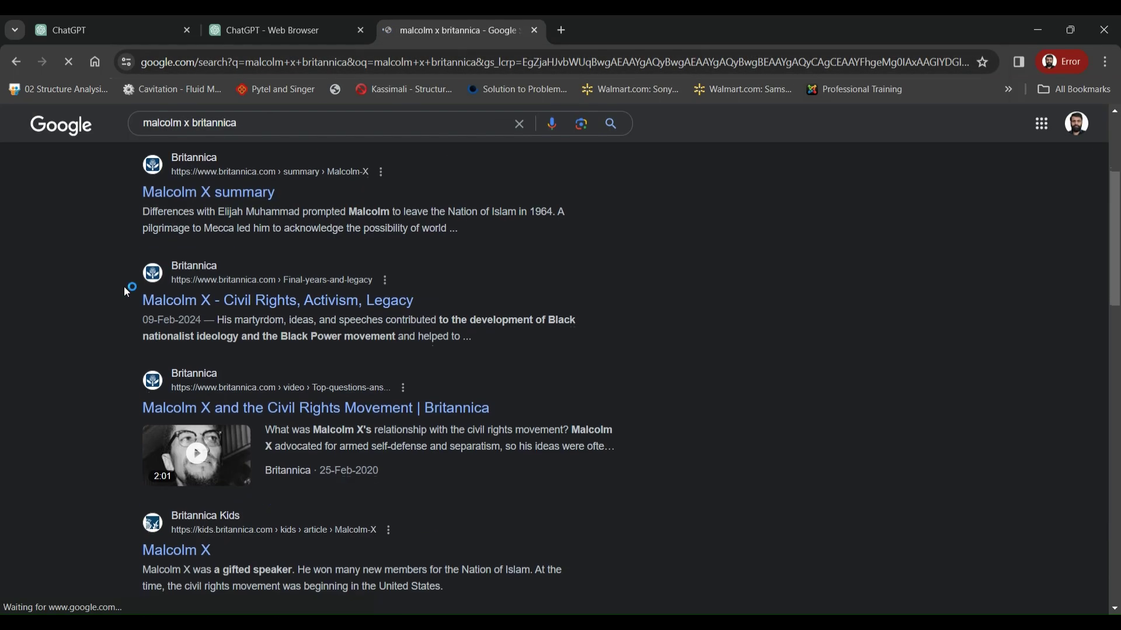
scroll(124, 289, up, 4)
Step: Open Britannica's Malcolm X biography article, skim it, and copy its web address
click(181, 285)
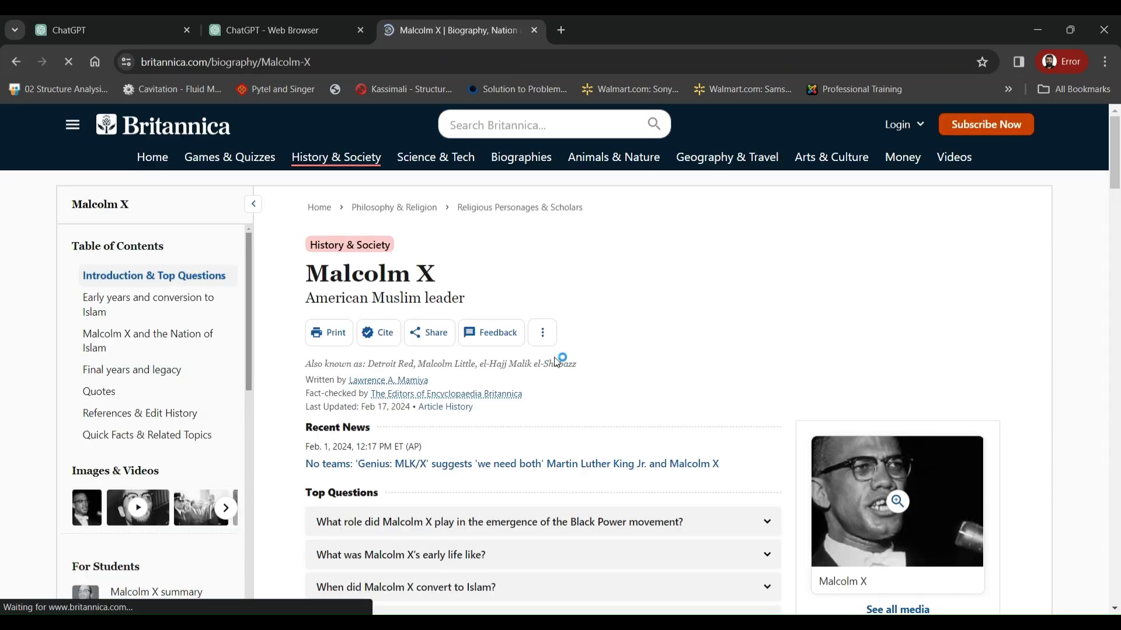
scroll(597, 363, down, 20)
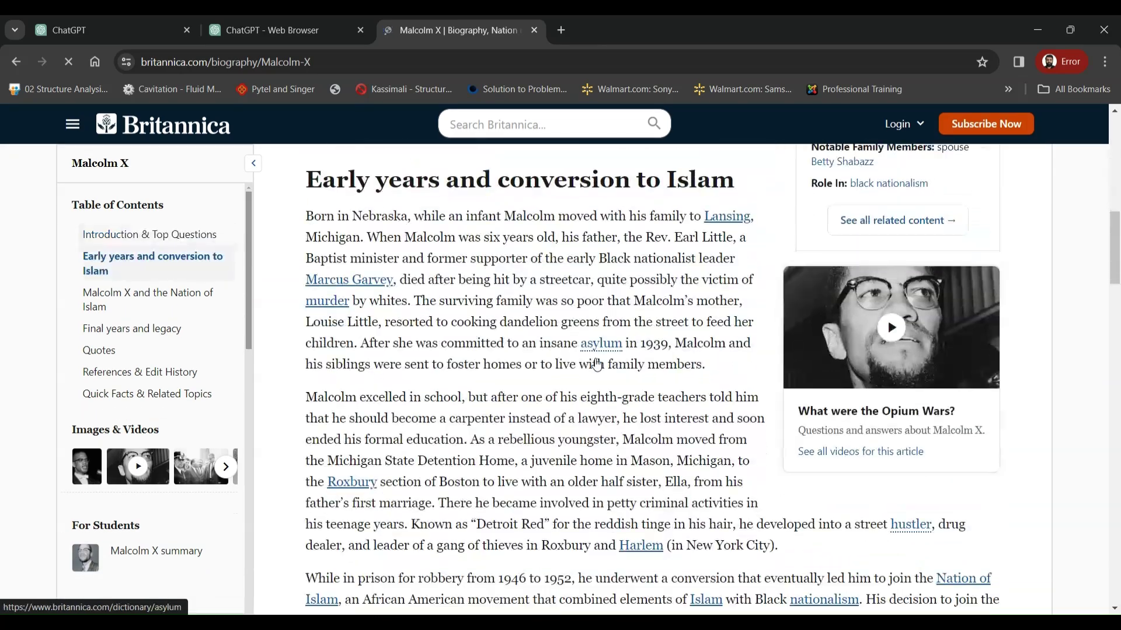
scroll(596, 358, down, 20)
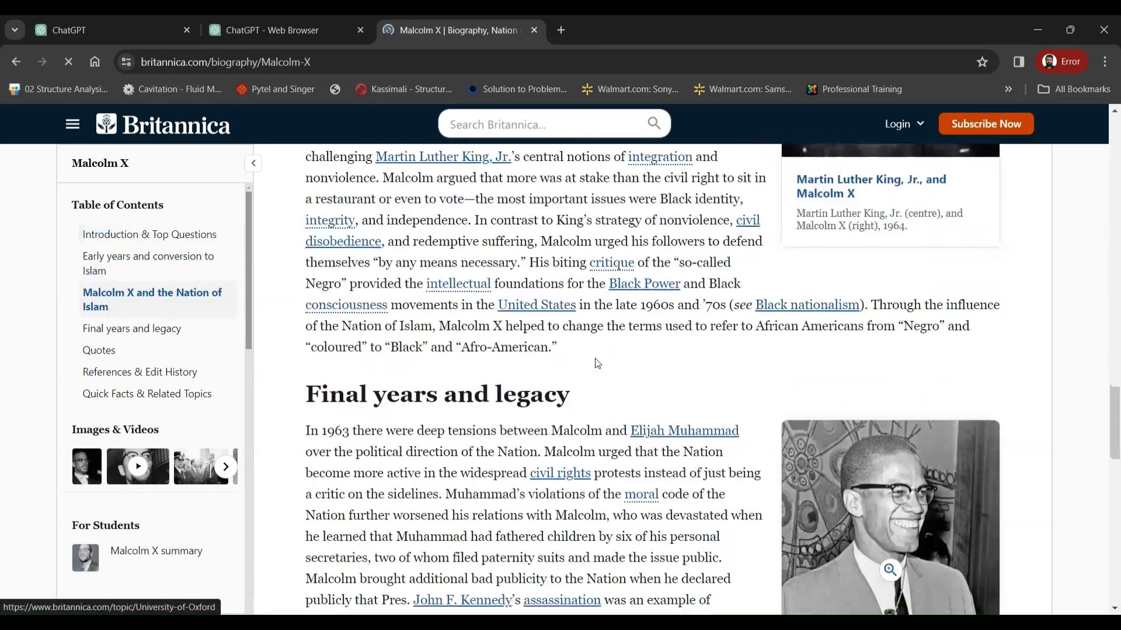
scroll(597, 363, down, 5)
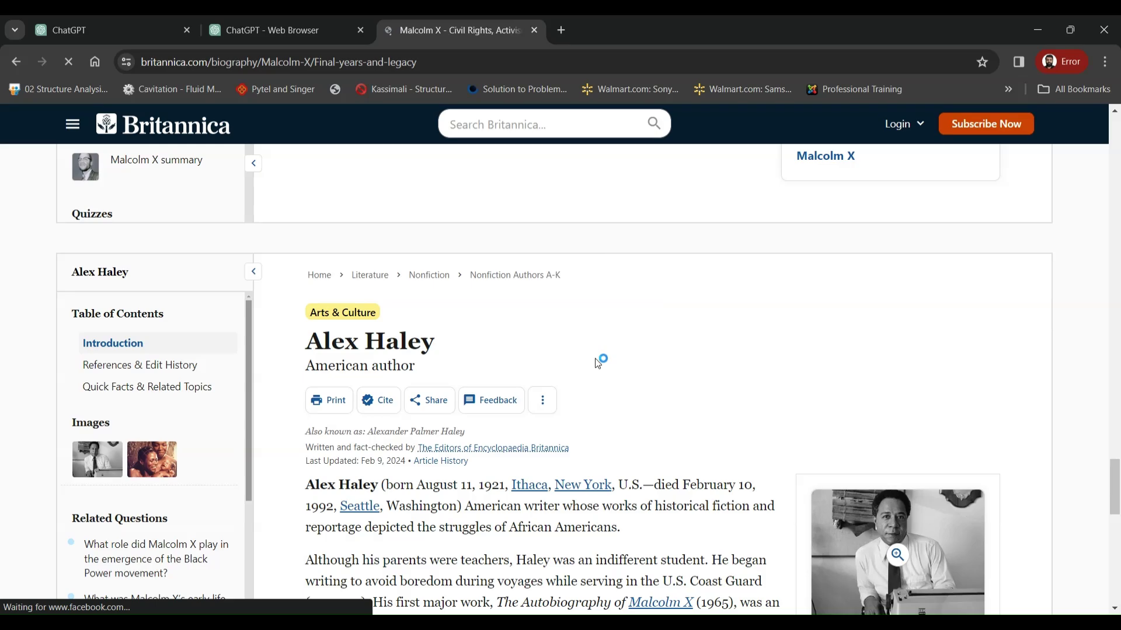
scroll(597, 359, up, 10)
scroll(596, 358, up, 20)
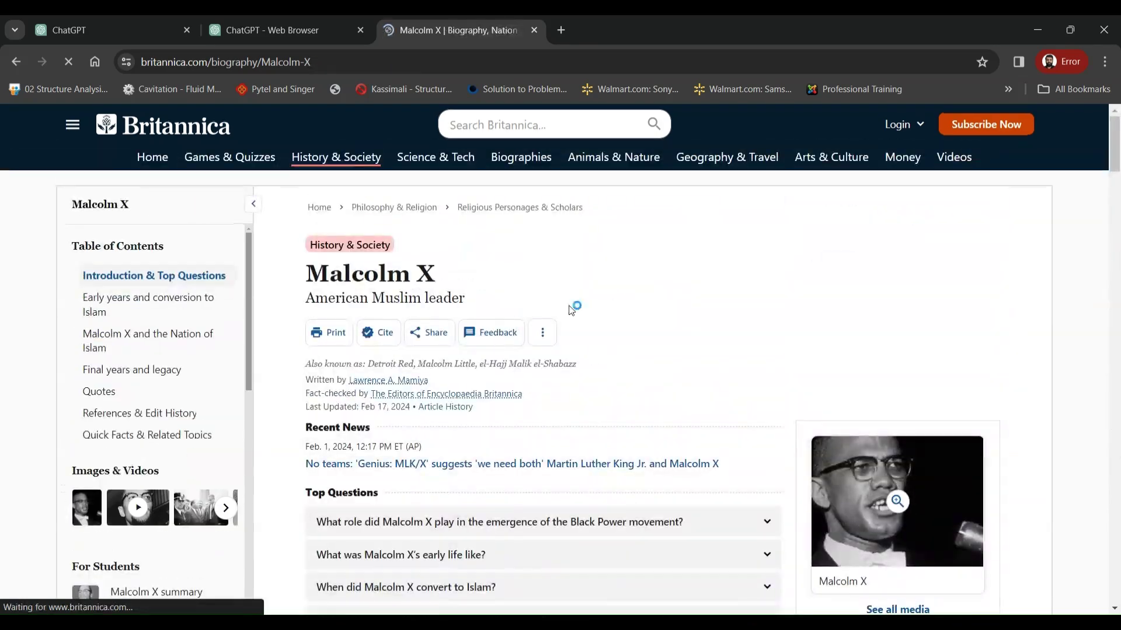
click(405, 62)
key(ctrl+c)
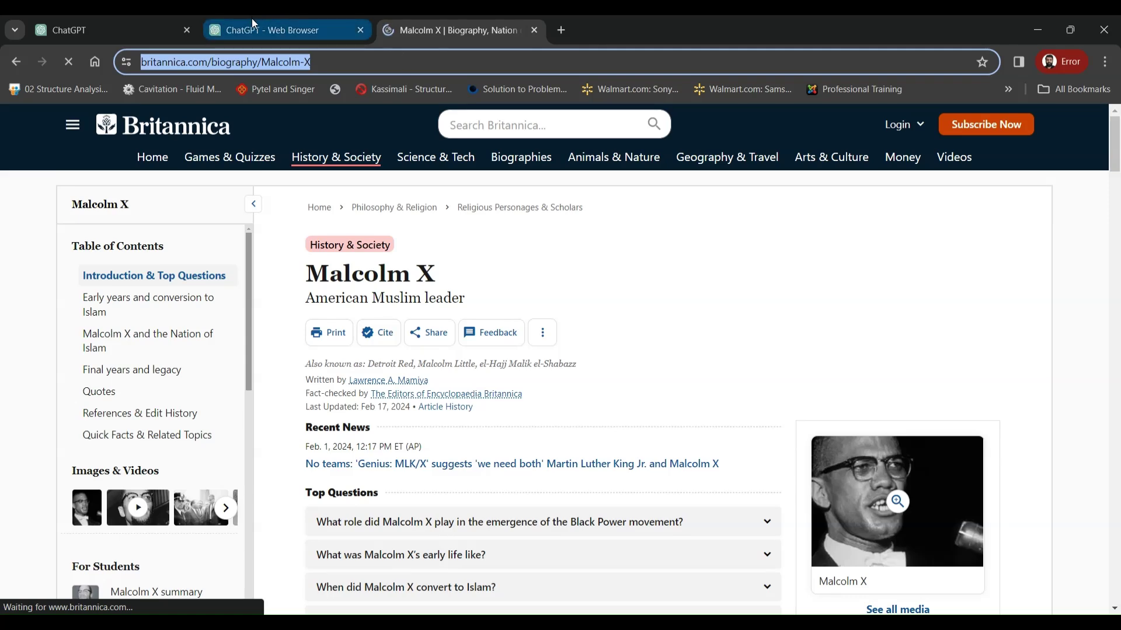
Step: Paste the Britannica link into the drafted GPT message and send the 150-word summary request
click(255, 25)
click(609, 574)
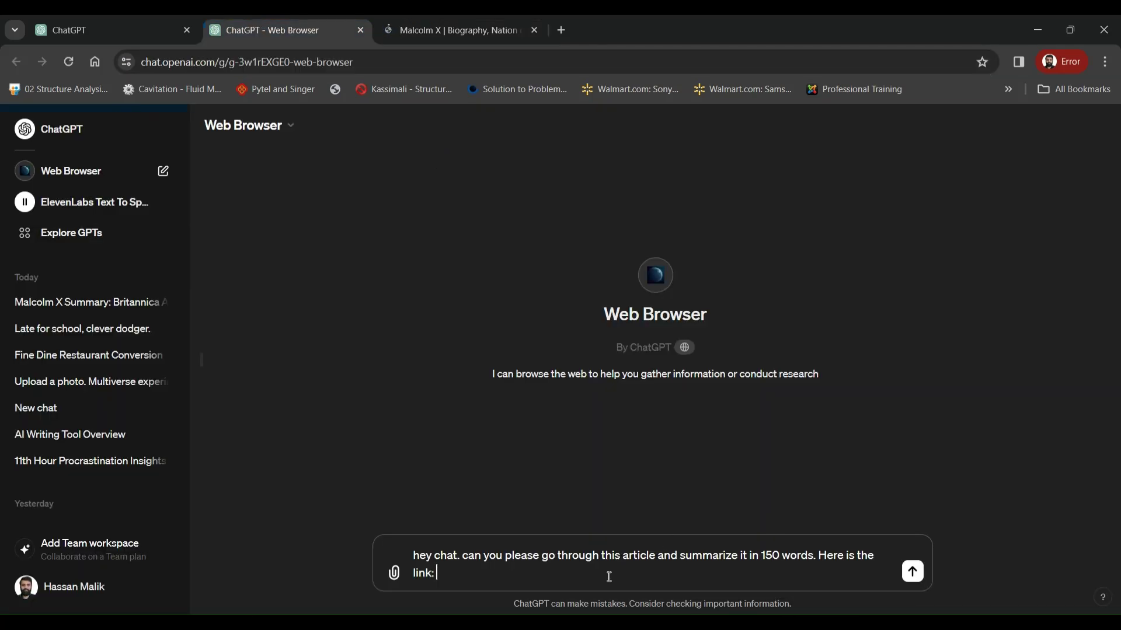
key(ctrl+v)
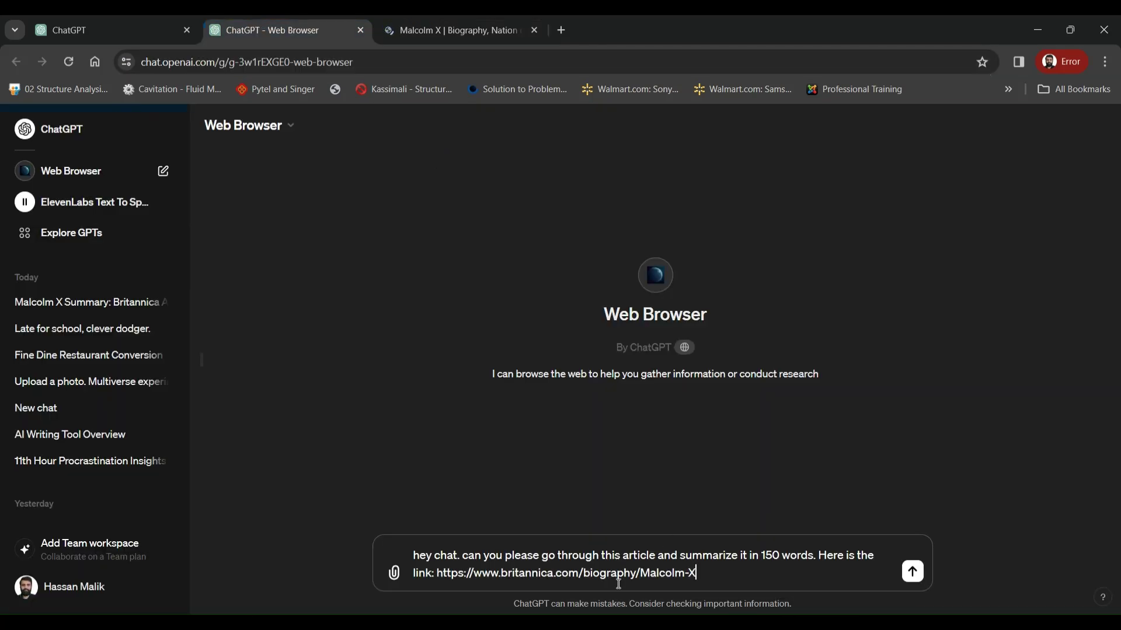
click(913, 571)
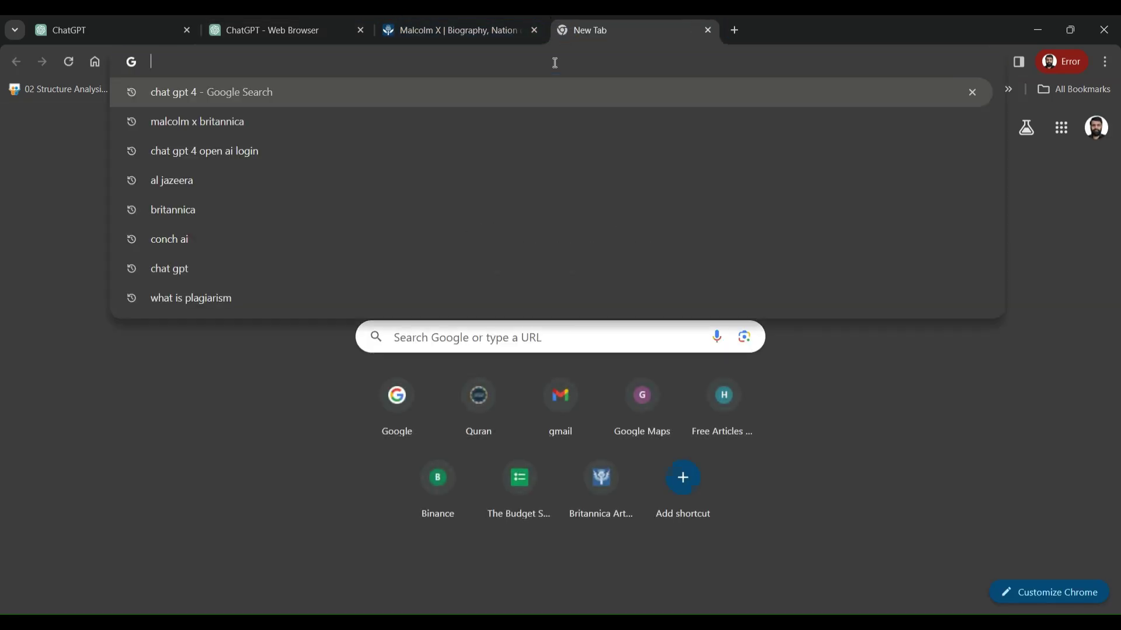
Step: Search for 'al jazeera', open its News section, and accept all cookies
text(al jaze)
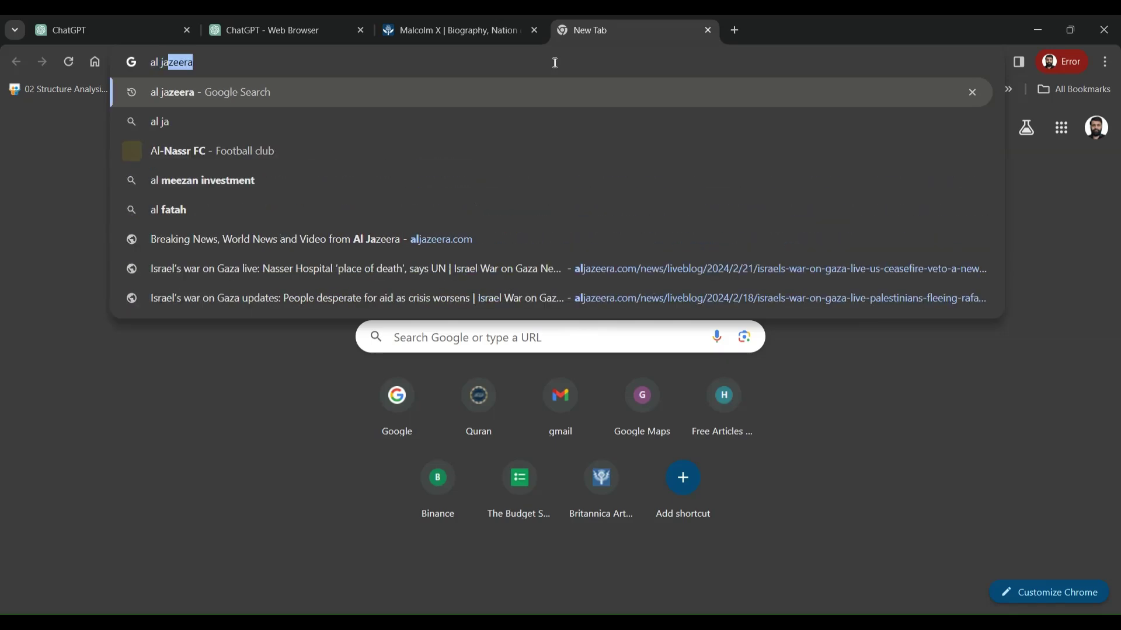
text(era)
key(Return)
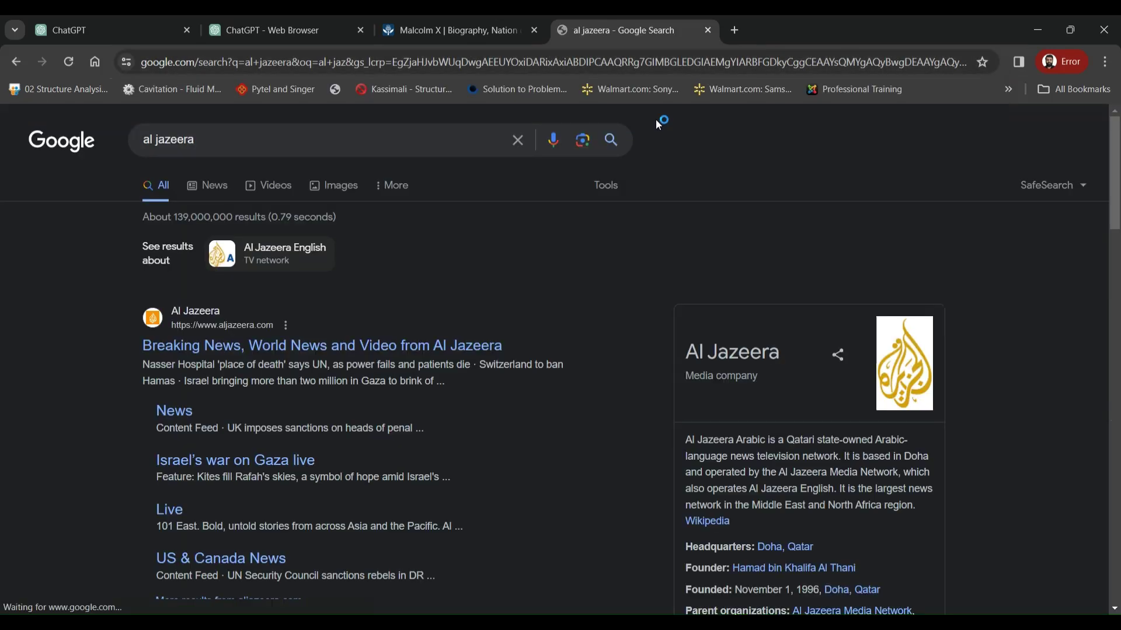
click(179, 419)
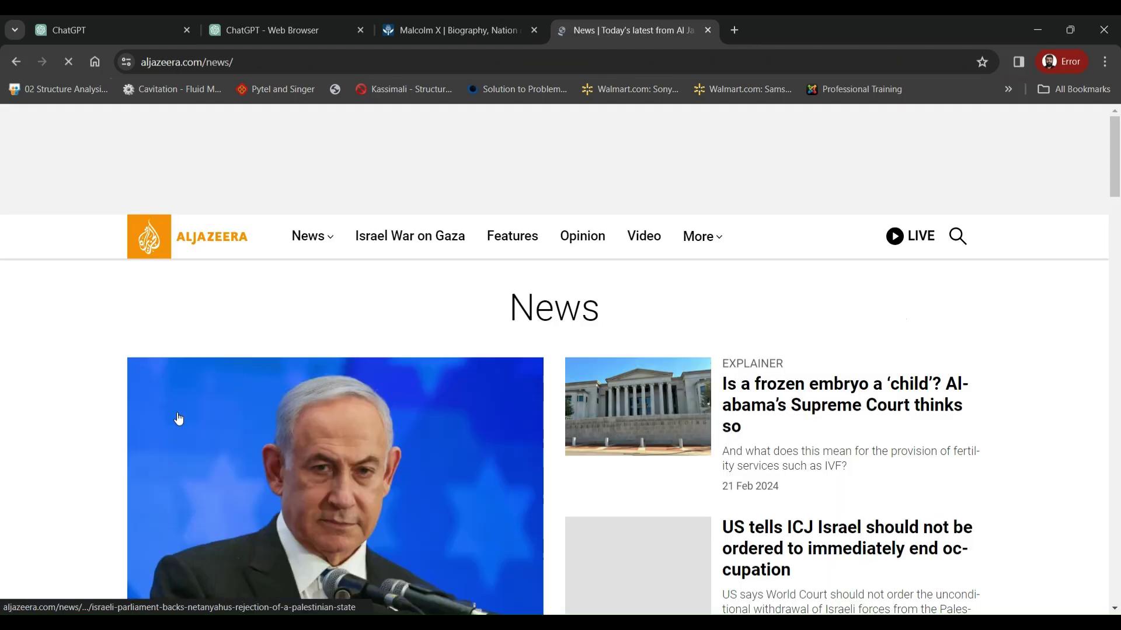
scroll(151, 319, down, 5)
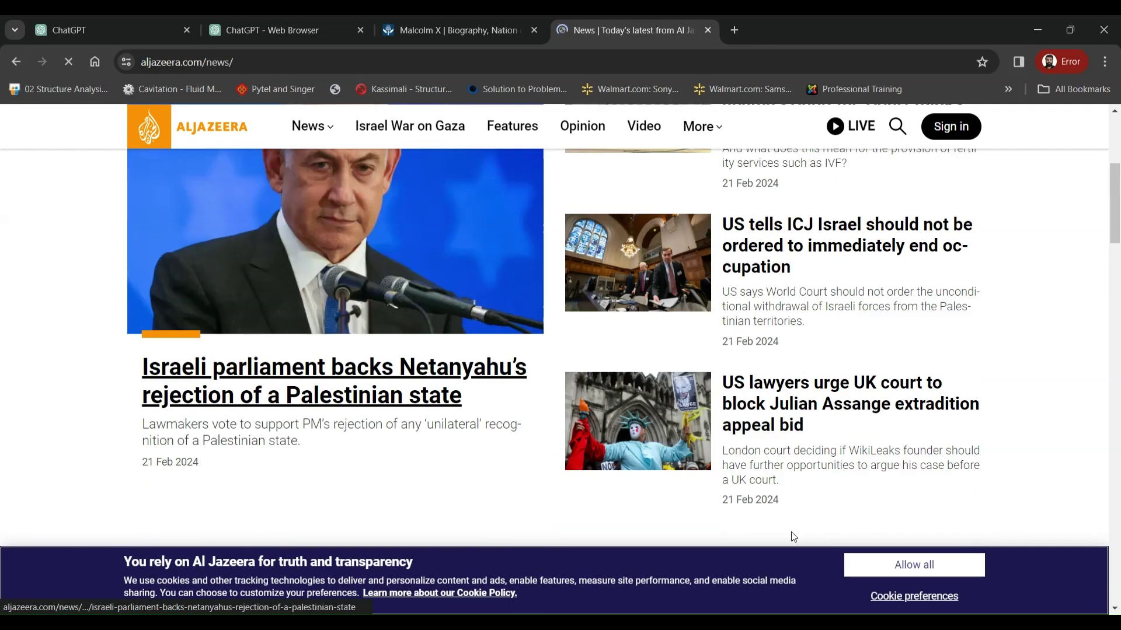
click(868, 573)
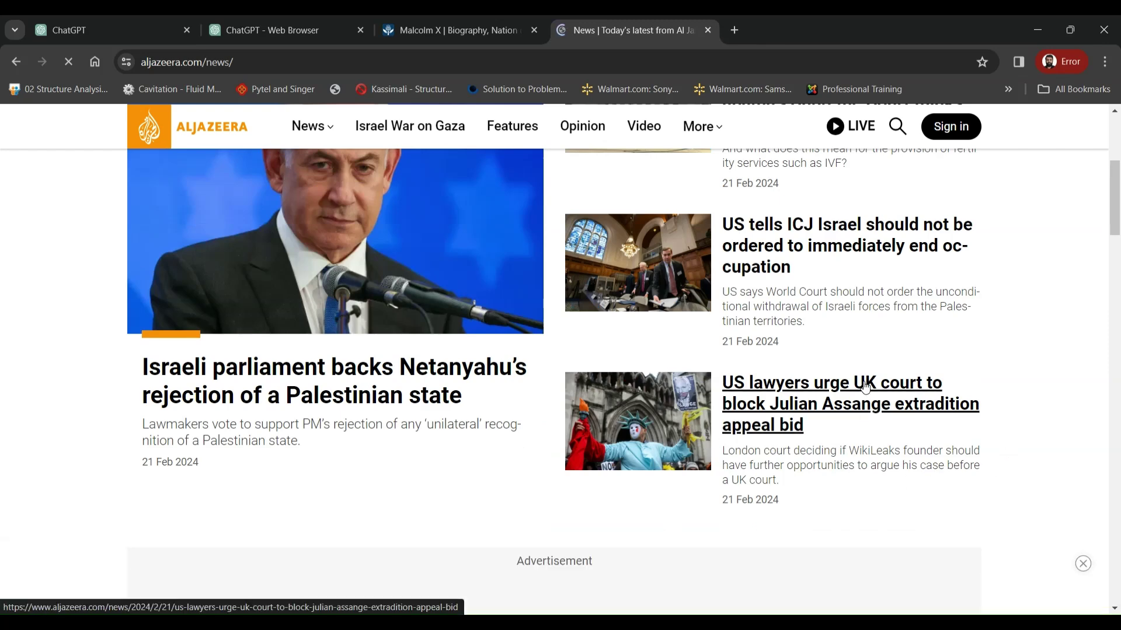
Step: Open the 'US lawyers urge UK court to block Julian Assange extradition appeal bid' article and copy its URL
click(786, 410)
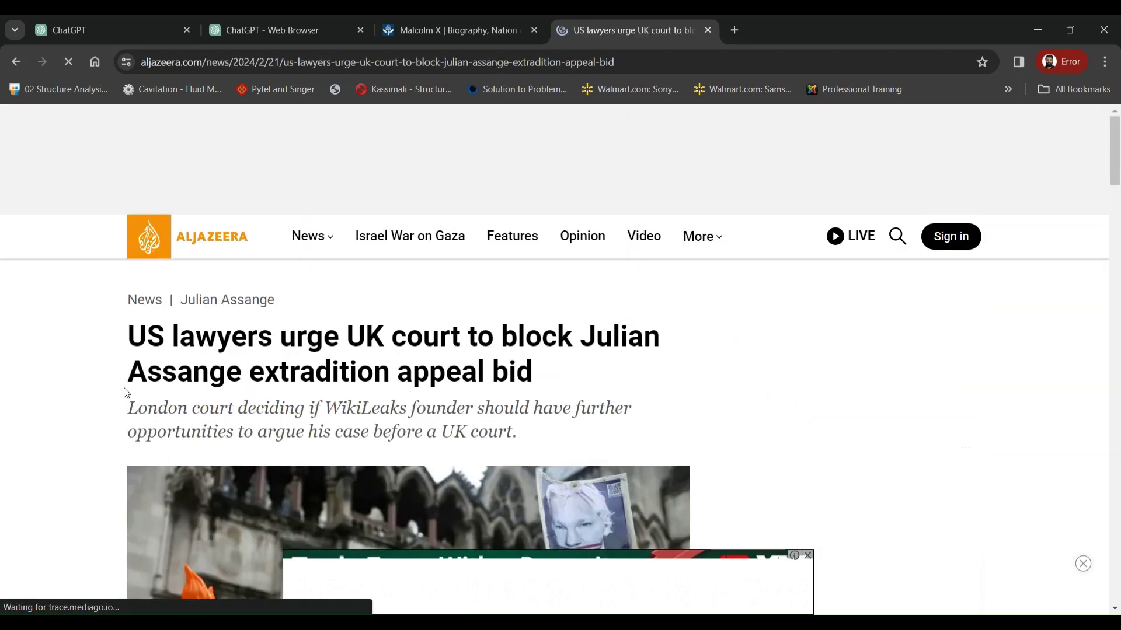
scroll(124, 396, down, 4)
scroll(124, 393, down, 20)
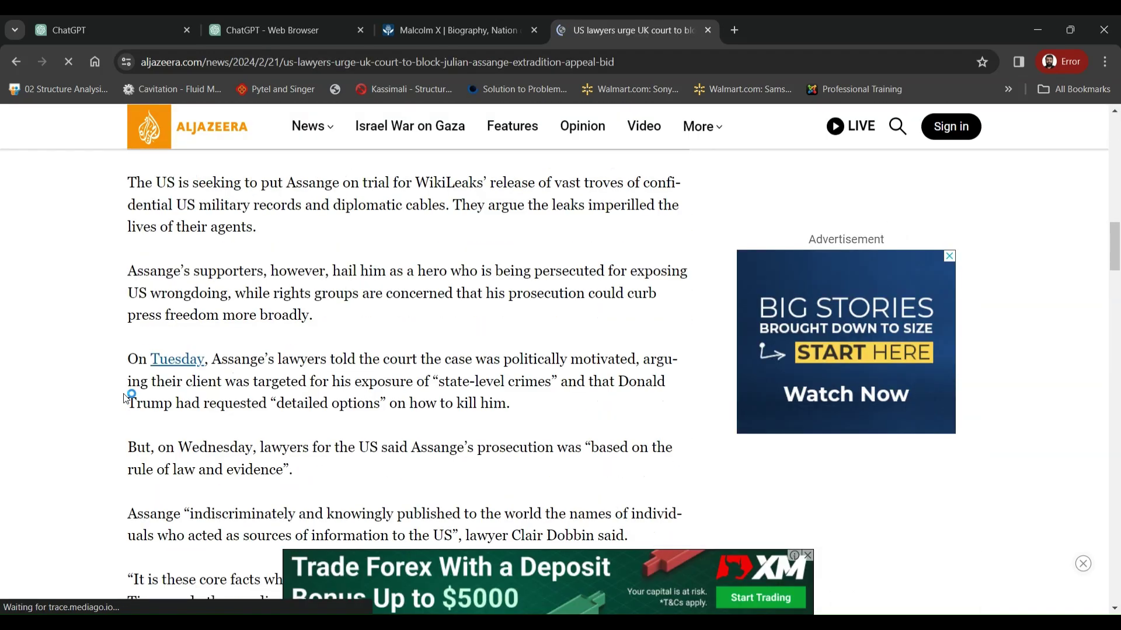
scroll(124, 397, down, 18)
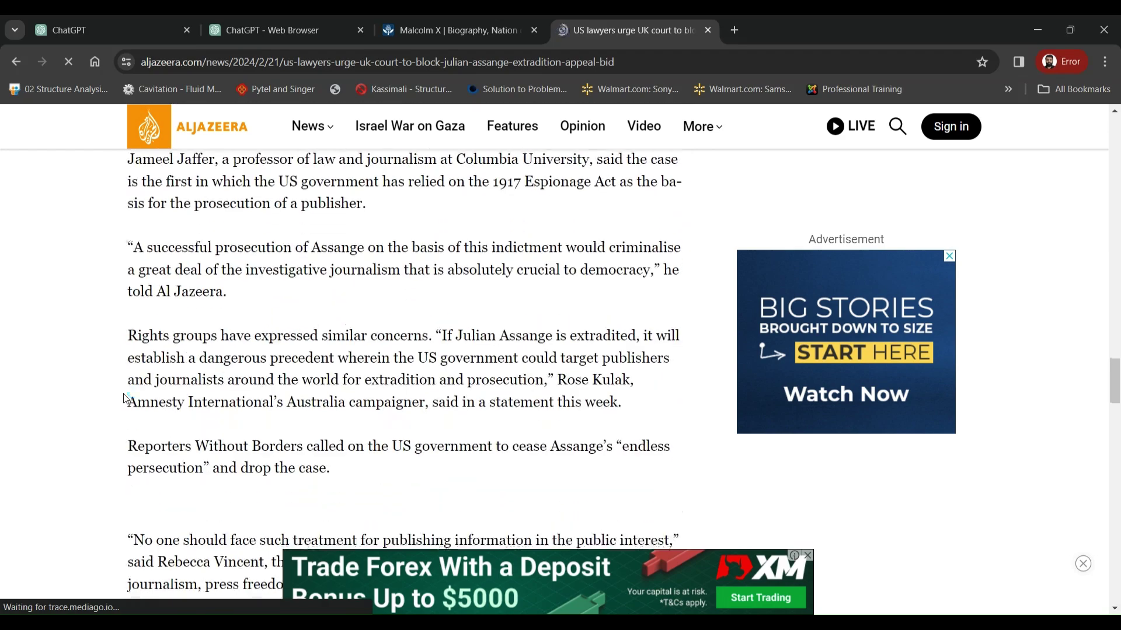
scroll(124, 393, up, 20)
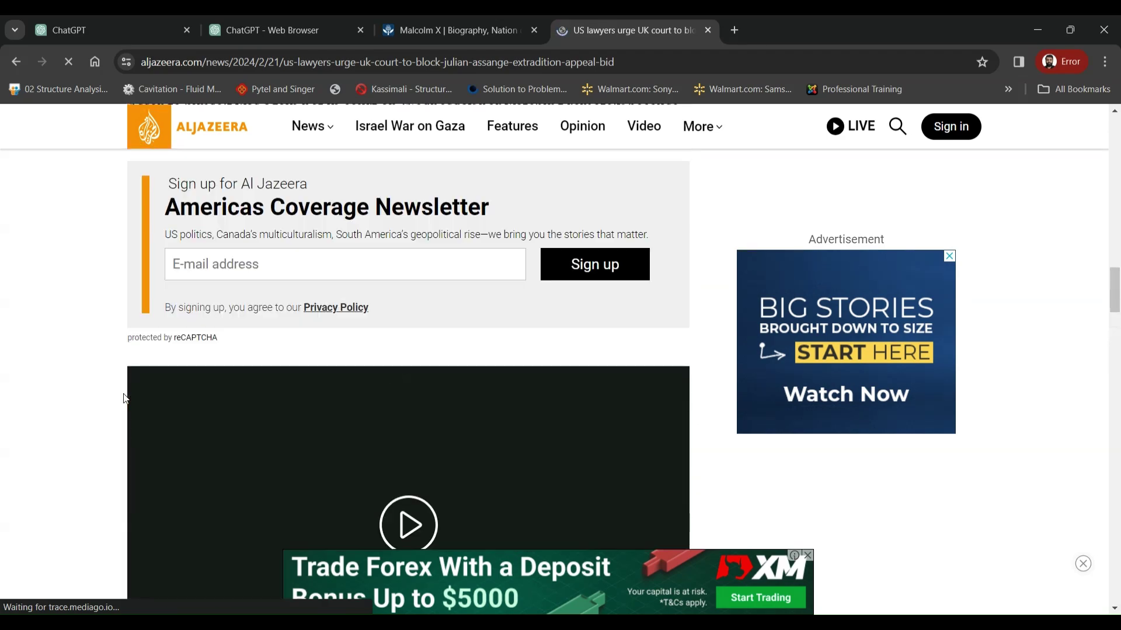
click(223, 69)
key(ctrl+c)
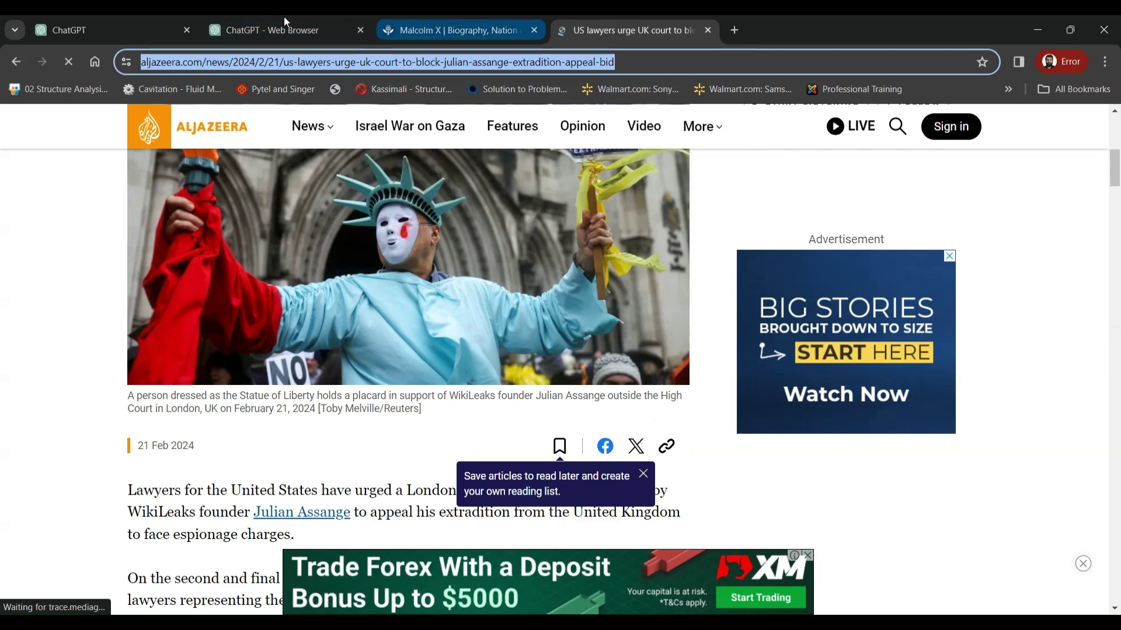
Step: Ask the Web Browser GPT to explain the pasted Al Jazeera article link in the easiest possible way
click(274, 28)
click(548, 574)
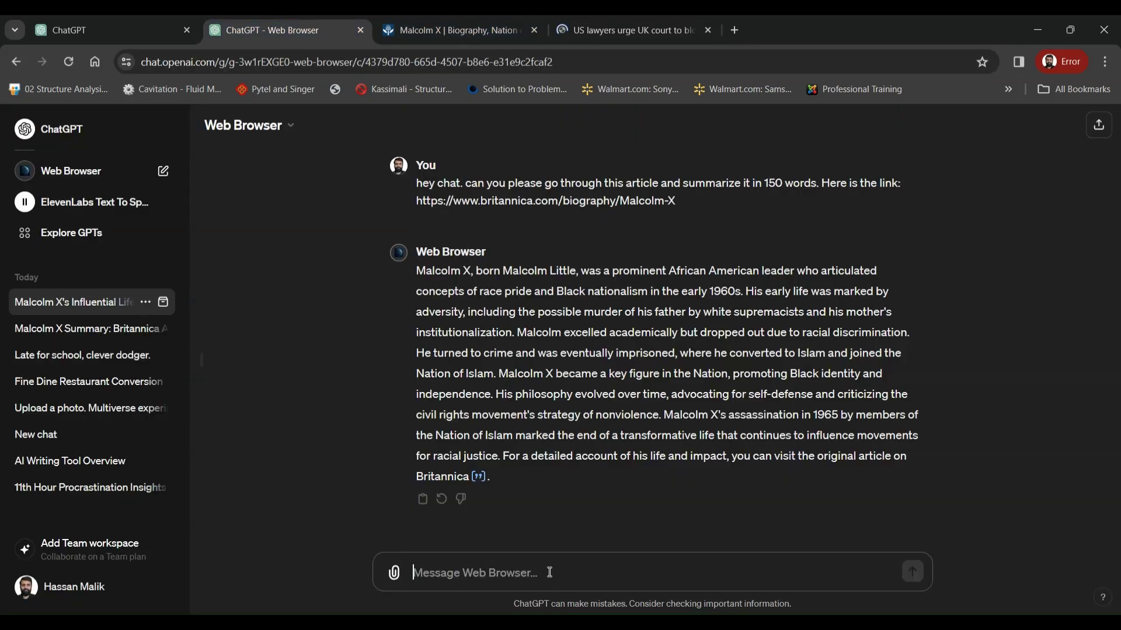
text(hey chat. can)
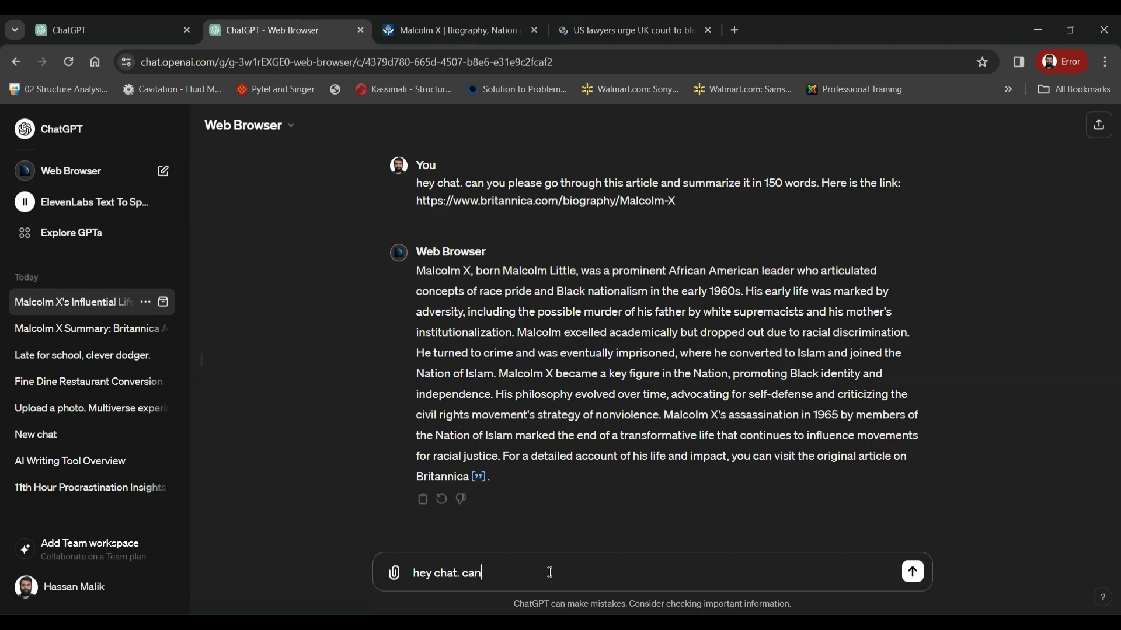
text( you please explain )
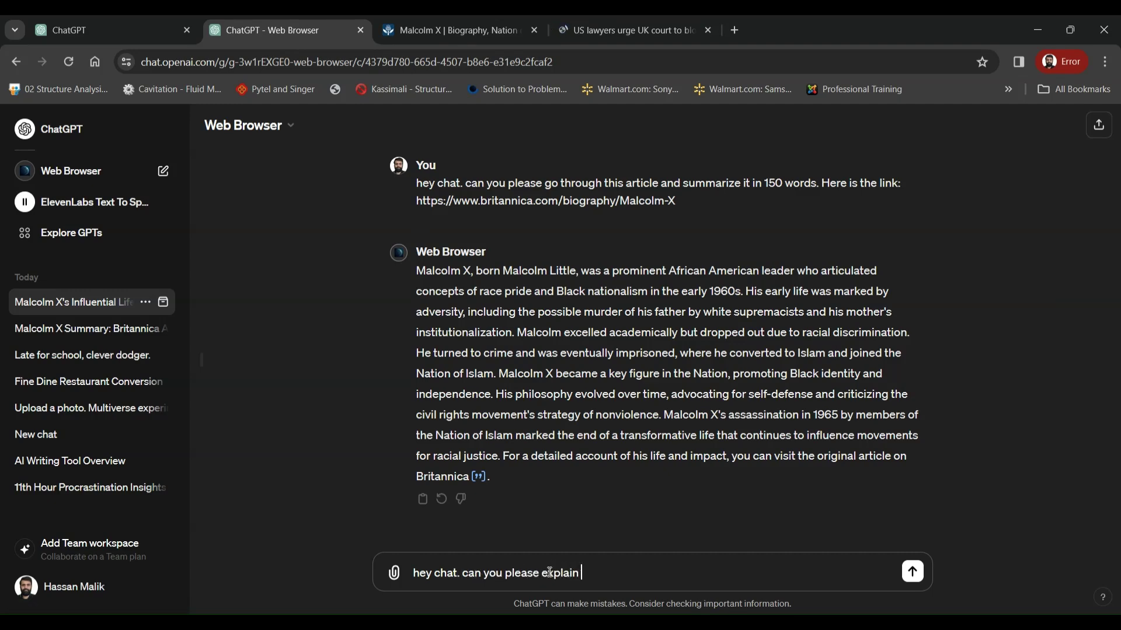
text(this article in easiest)
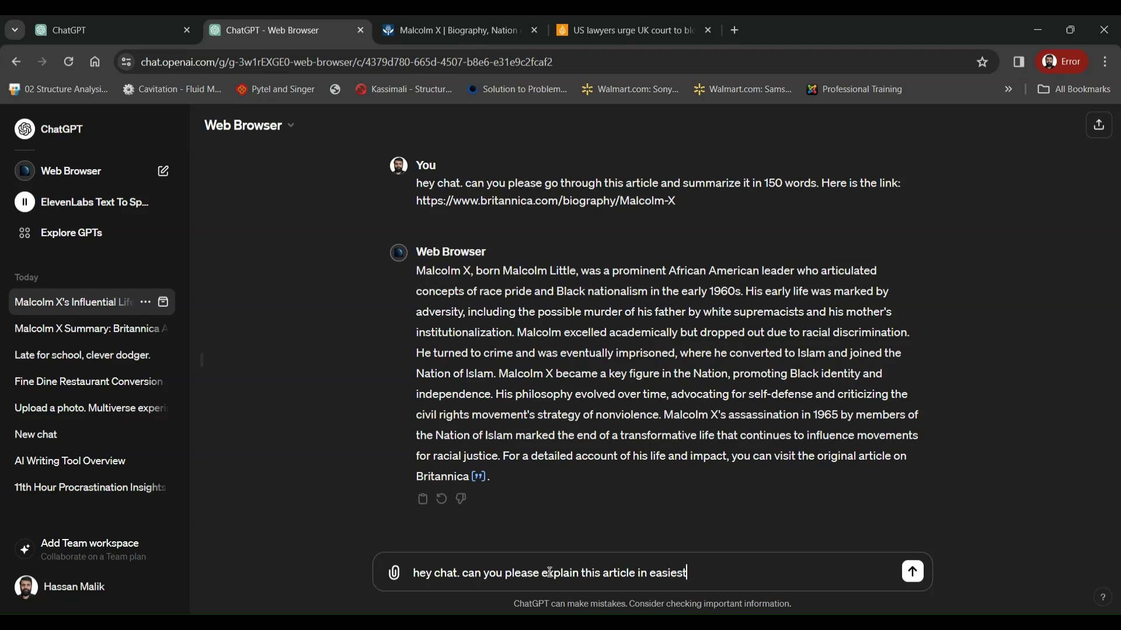
text( possible way. H)
text(ere is the )
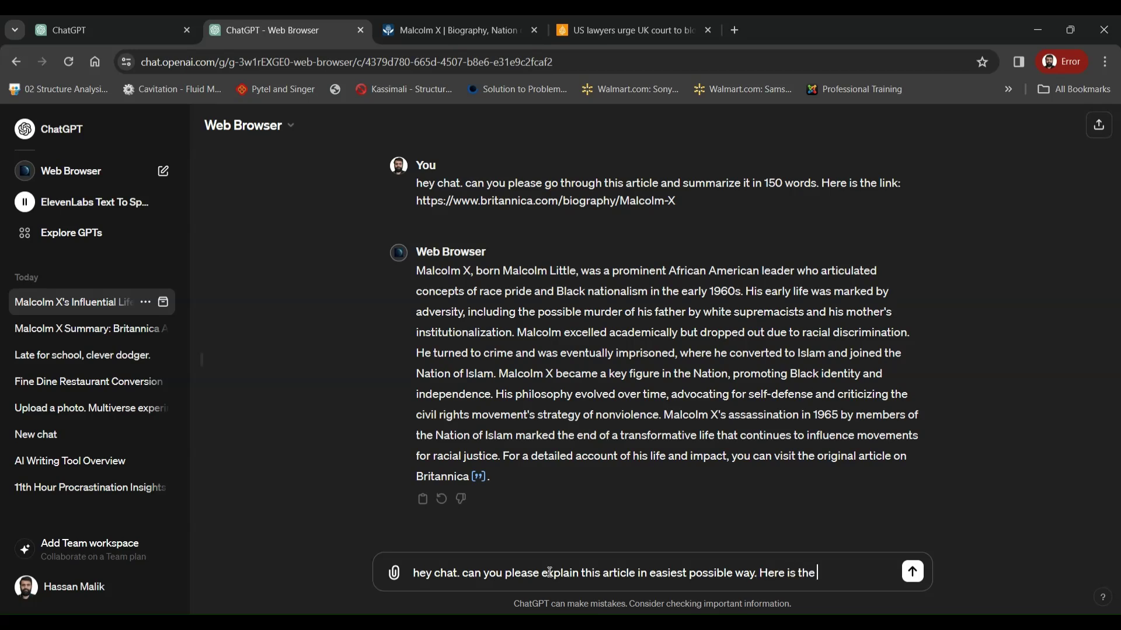
text(link:)
key(ctrl+v)
key(Return)
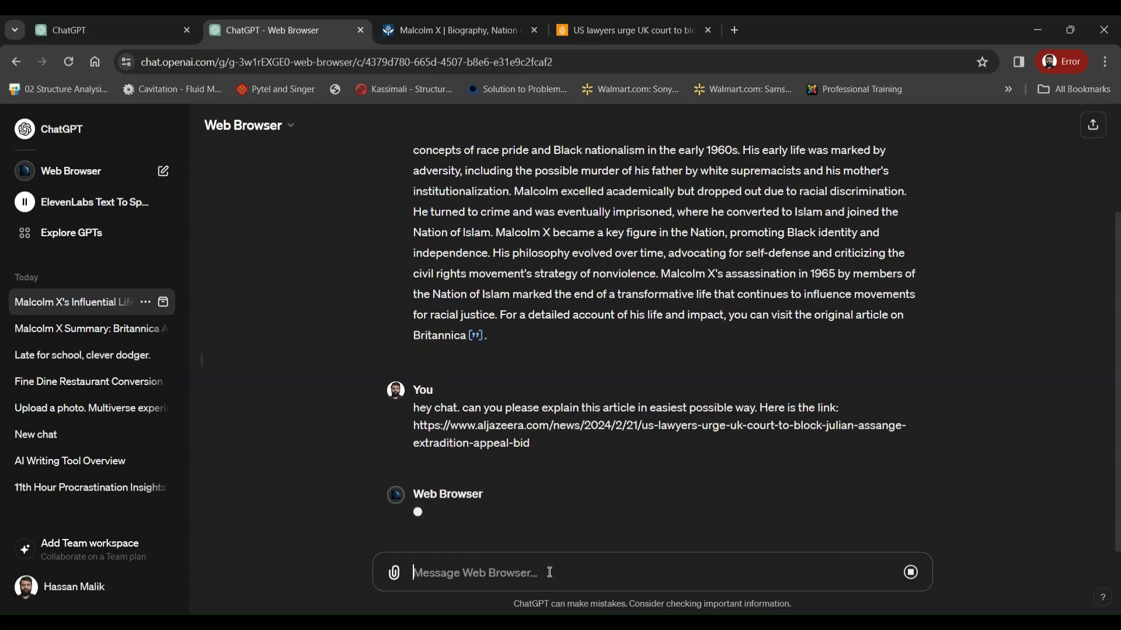
scroll(550, 573, up, 1)
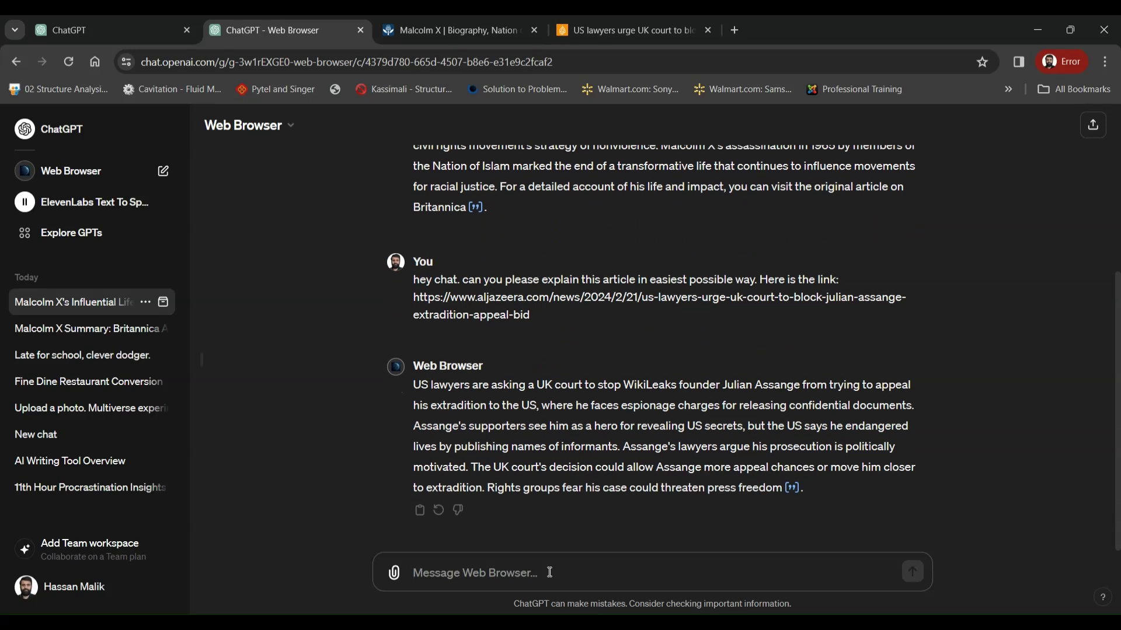
Step: Send the follow-up 'try to explain this to a 5 year old.'
text(try to)
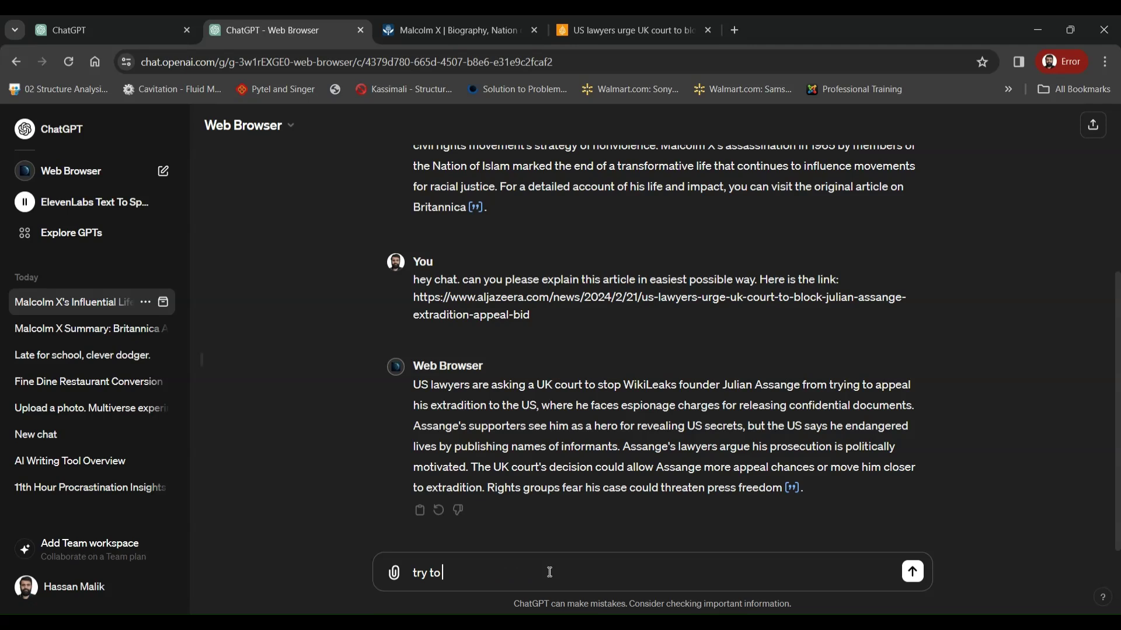
text( explain this to a 5 year old.)
key(Return)
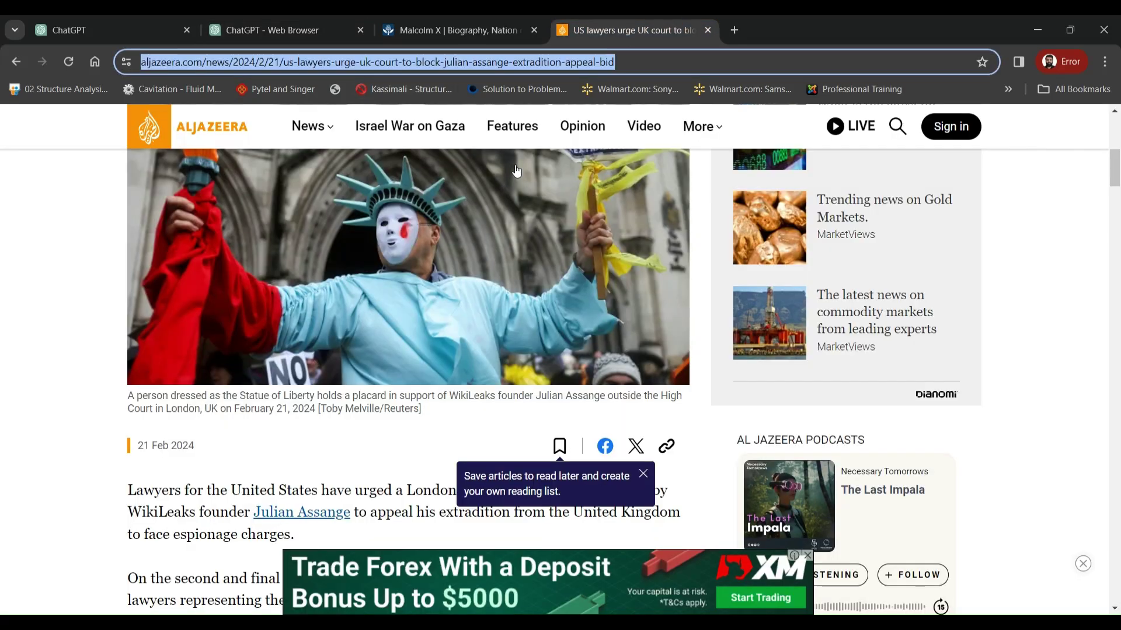
click(659, 29)
scroll(423, 337, down, 20)
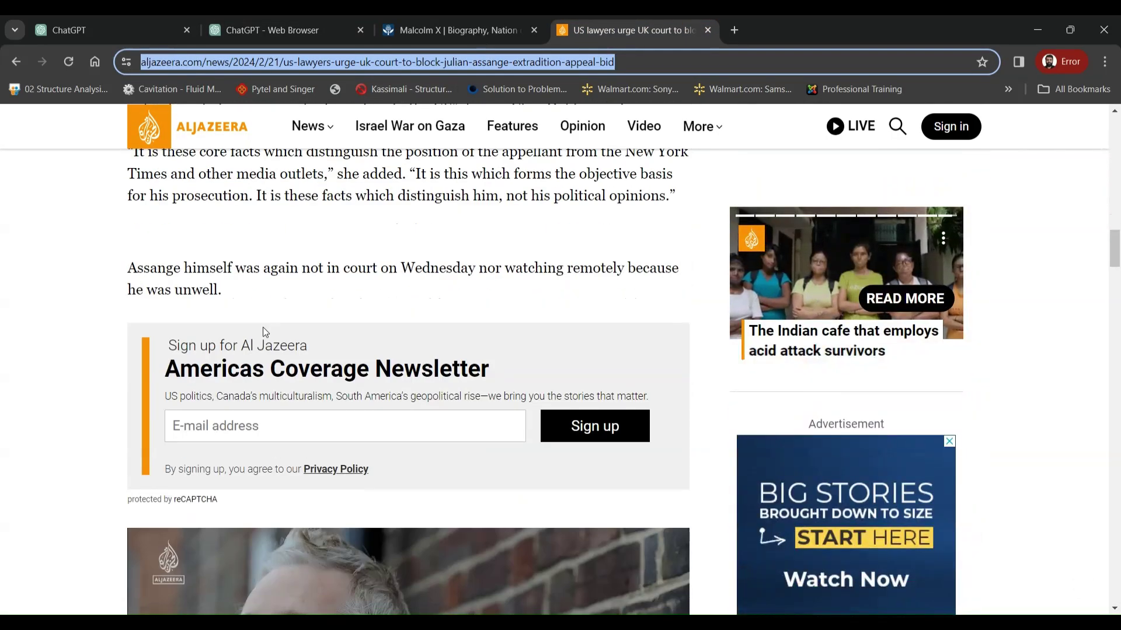
scroll(263, 327, down, 8)
scroll(225, 391, down, 5)
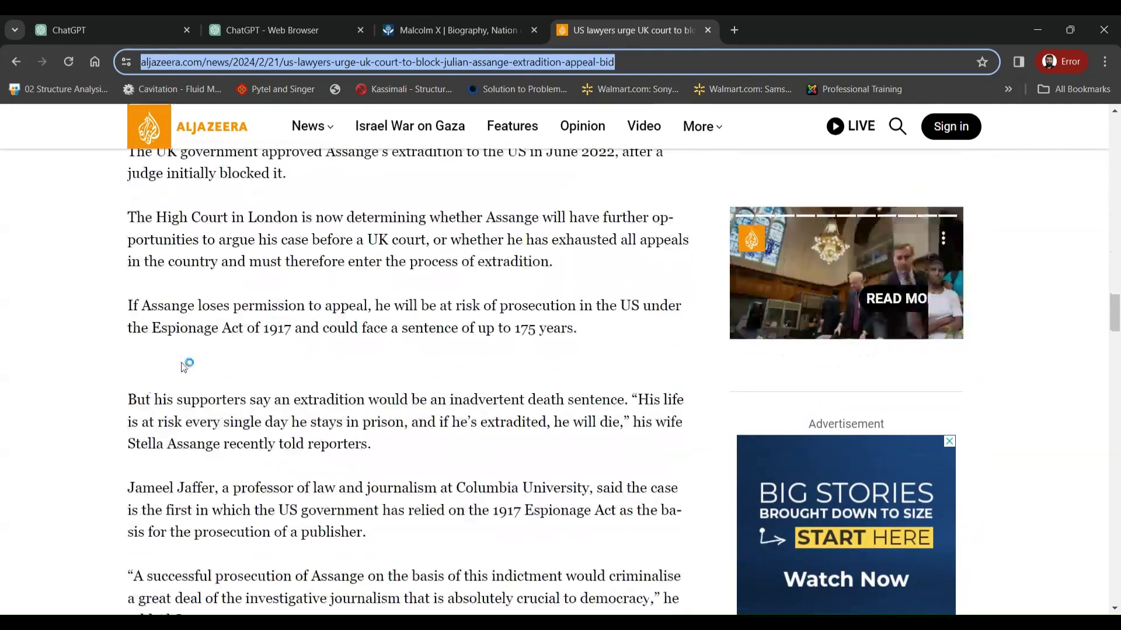
scroll(313, 438, down, 7)
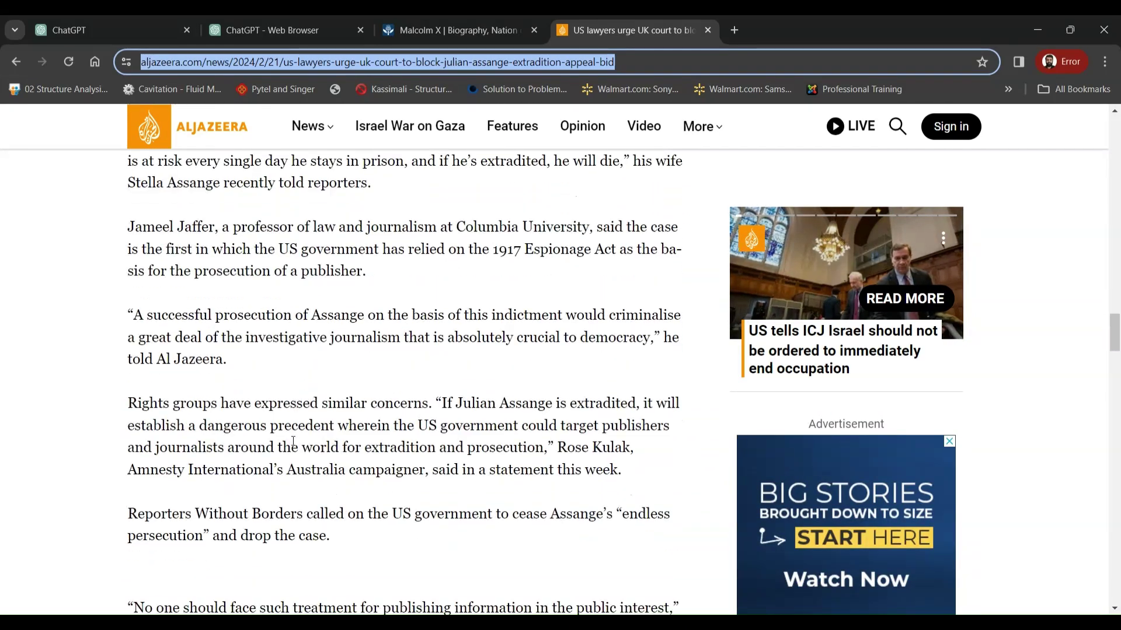
scroll(313, 438, up, 9)
click(328, 26)
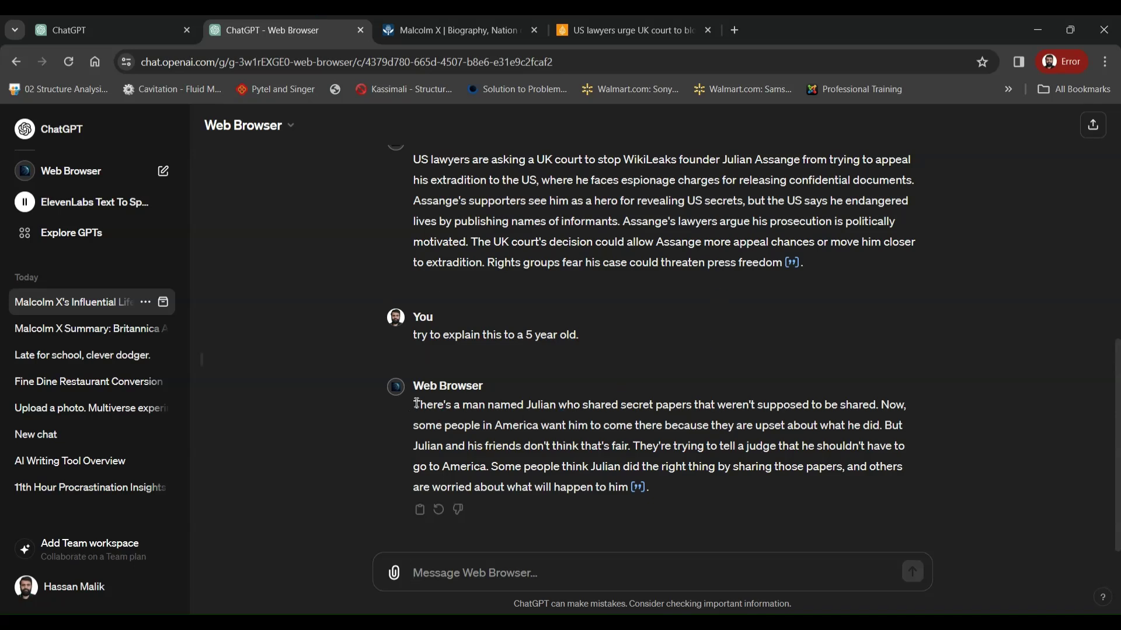
mouse_move(416, 404)
mouse_down()
mouse_move(639, 488)
mouse_move(473, 444)
mouse_move(409, 403)
mouse_up()
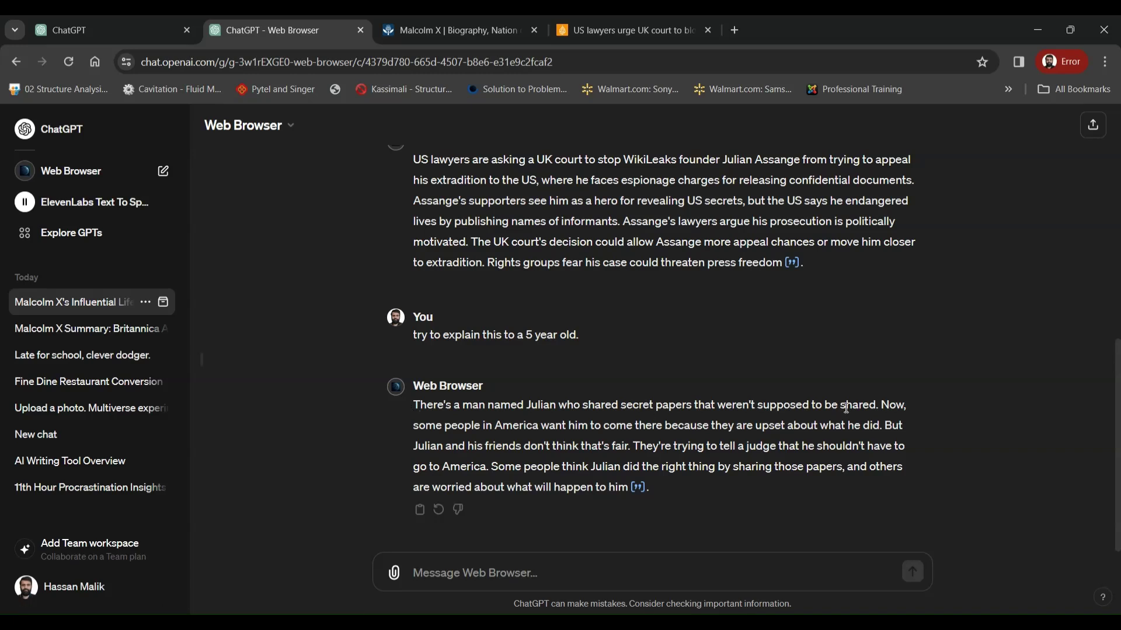